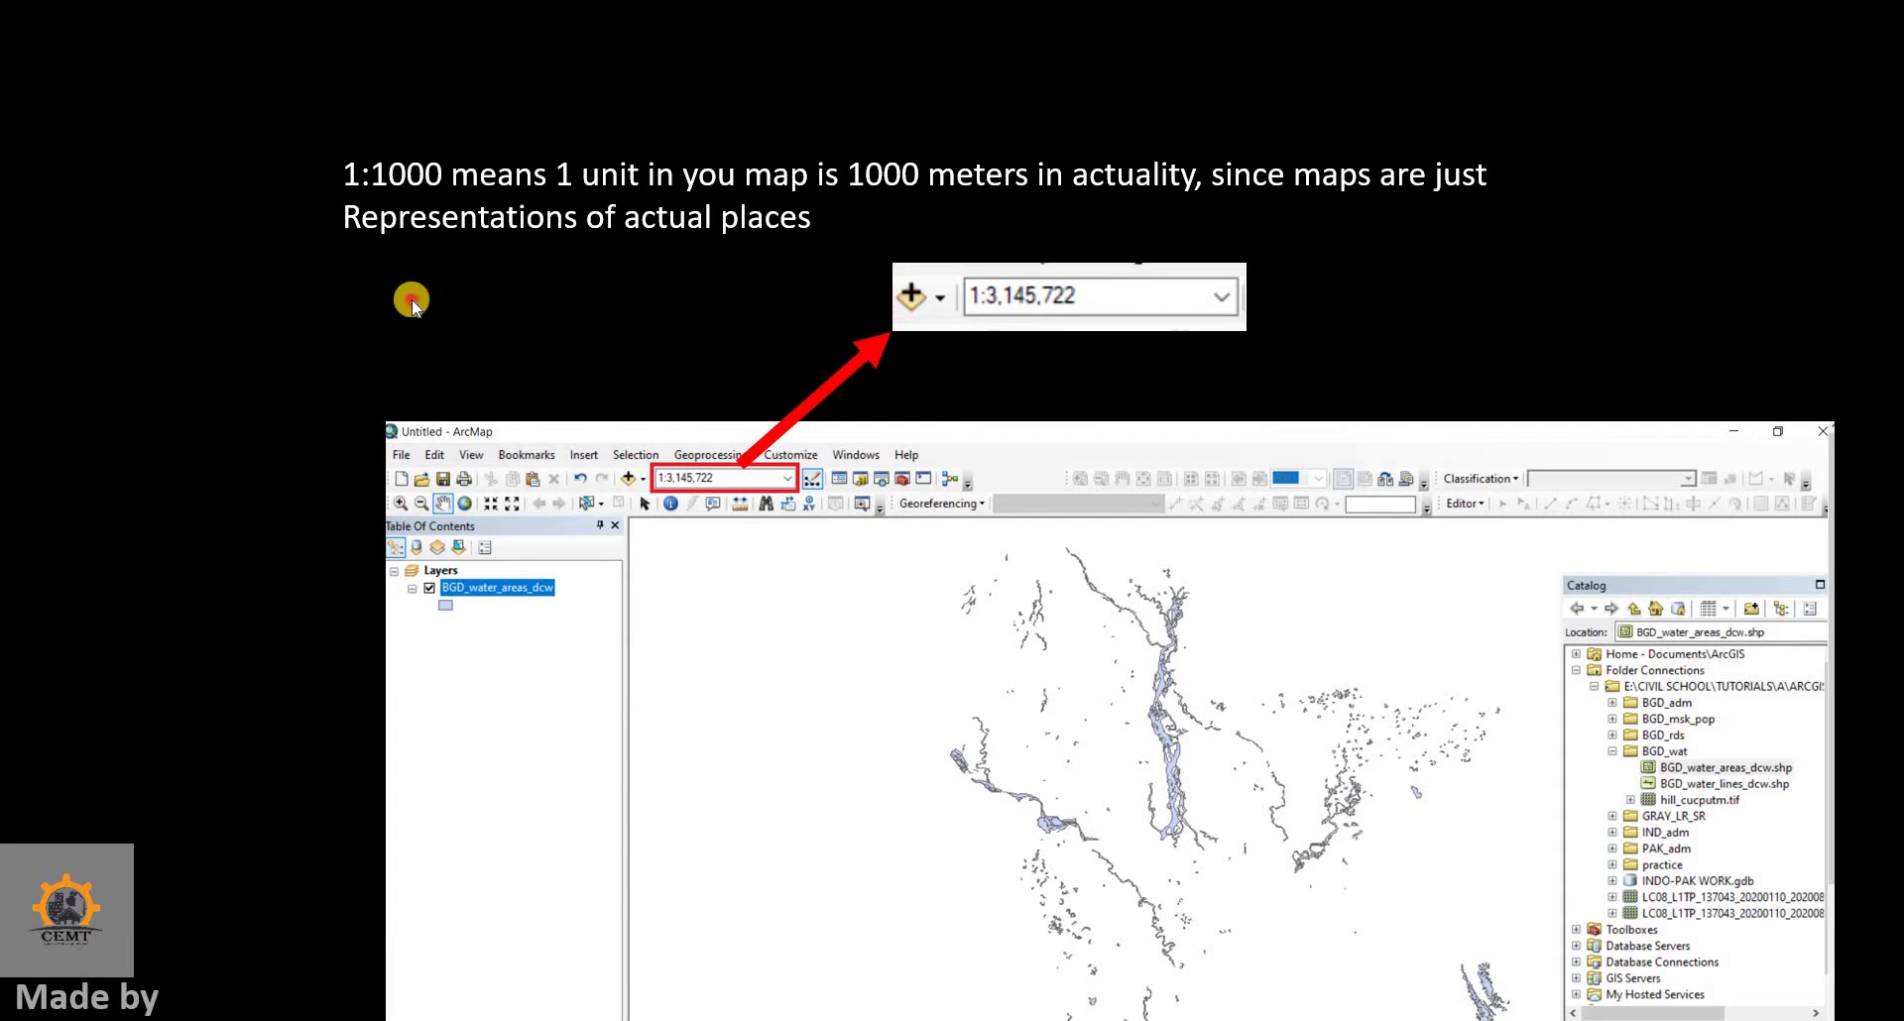
# - Underline '1:1000' and circle 'meters' in the scale caption with the red annotation pen
pyautogui.click(648, 332)
pyautogui.moveTo(338, 194); pyautogui.dragTo(434, 193)
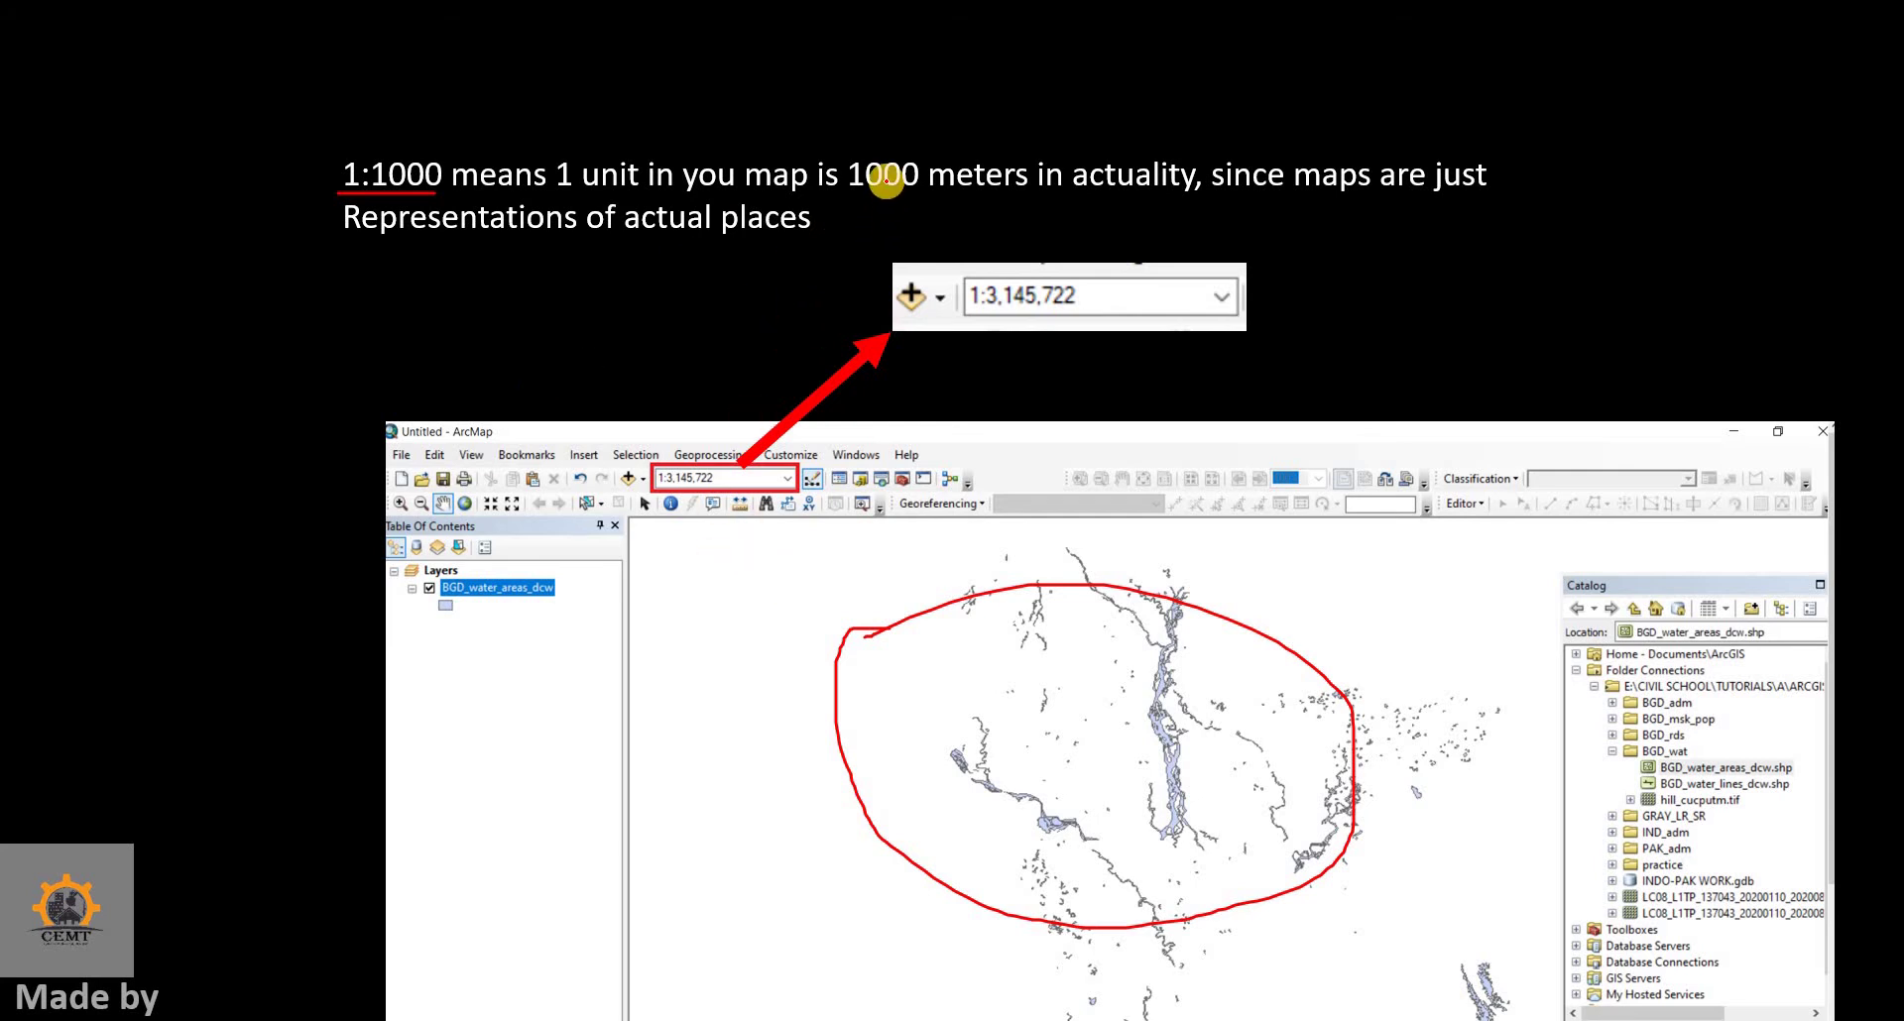
pyautogui.moveTo(932, 157)
pyautogui.mouseDown()
pyautogui.moveTo(940, 197)
pyautogui.moveTo(1028, 183)
pyautogui.moveTo(1014, 138)
pyautogui.moveTo(936, 150)
pyautogui.mouseUp()
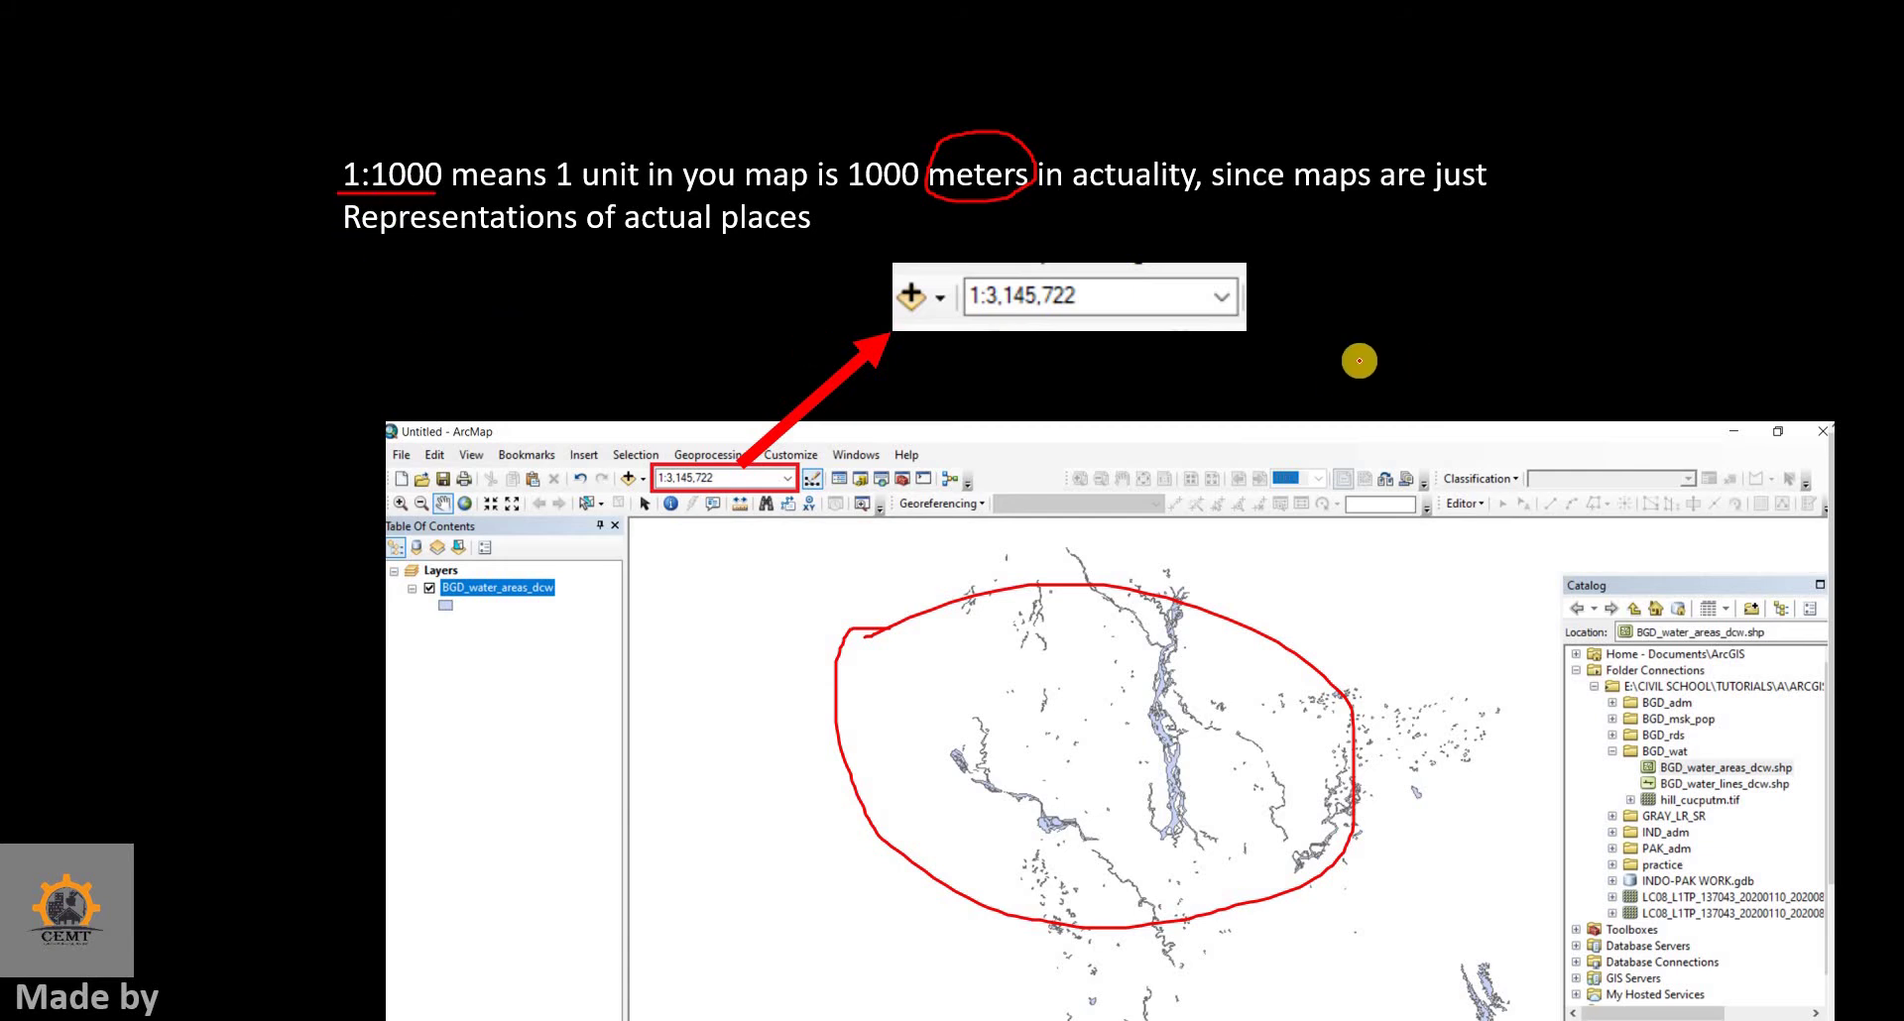
# - Handwrite the example scale '1:400' in red beside the scale box
pyautogui.moveTo(1367, 289)
pyautogui.mouseDown()
pyautogui.moveTo(1349, 370)
pyautogui.moveTo(1378, 367)
pyautogui.moveTo(1406, 297)
pyautogui.moveTo(1412, 337)
pyautogui.mouseUp()
pyautogui.moveTo(1461, 267)
pyautogui.mouseDown()
pyautogui.moveTo(1452, 307)
pyautogui.moveTo(1499, 302)
pyautogui.moveTo(1474, 288)
pyautogui.moveTo(1491, 370)
pyautogui.mouseUp()
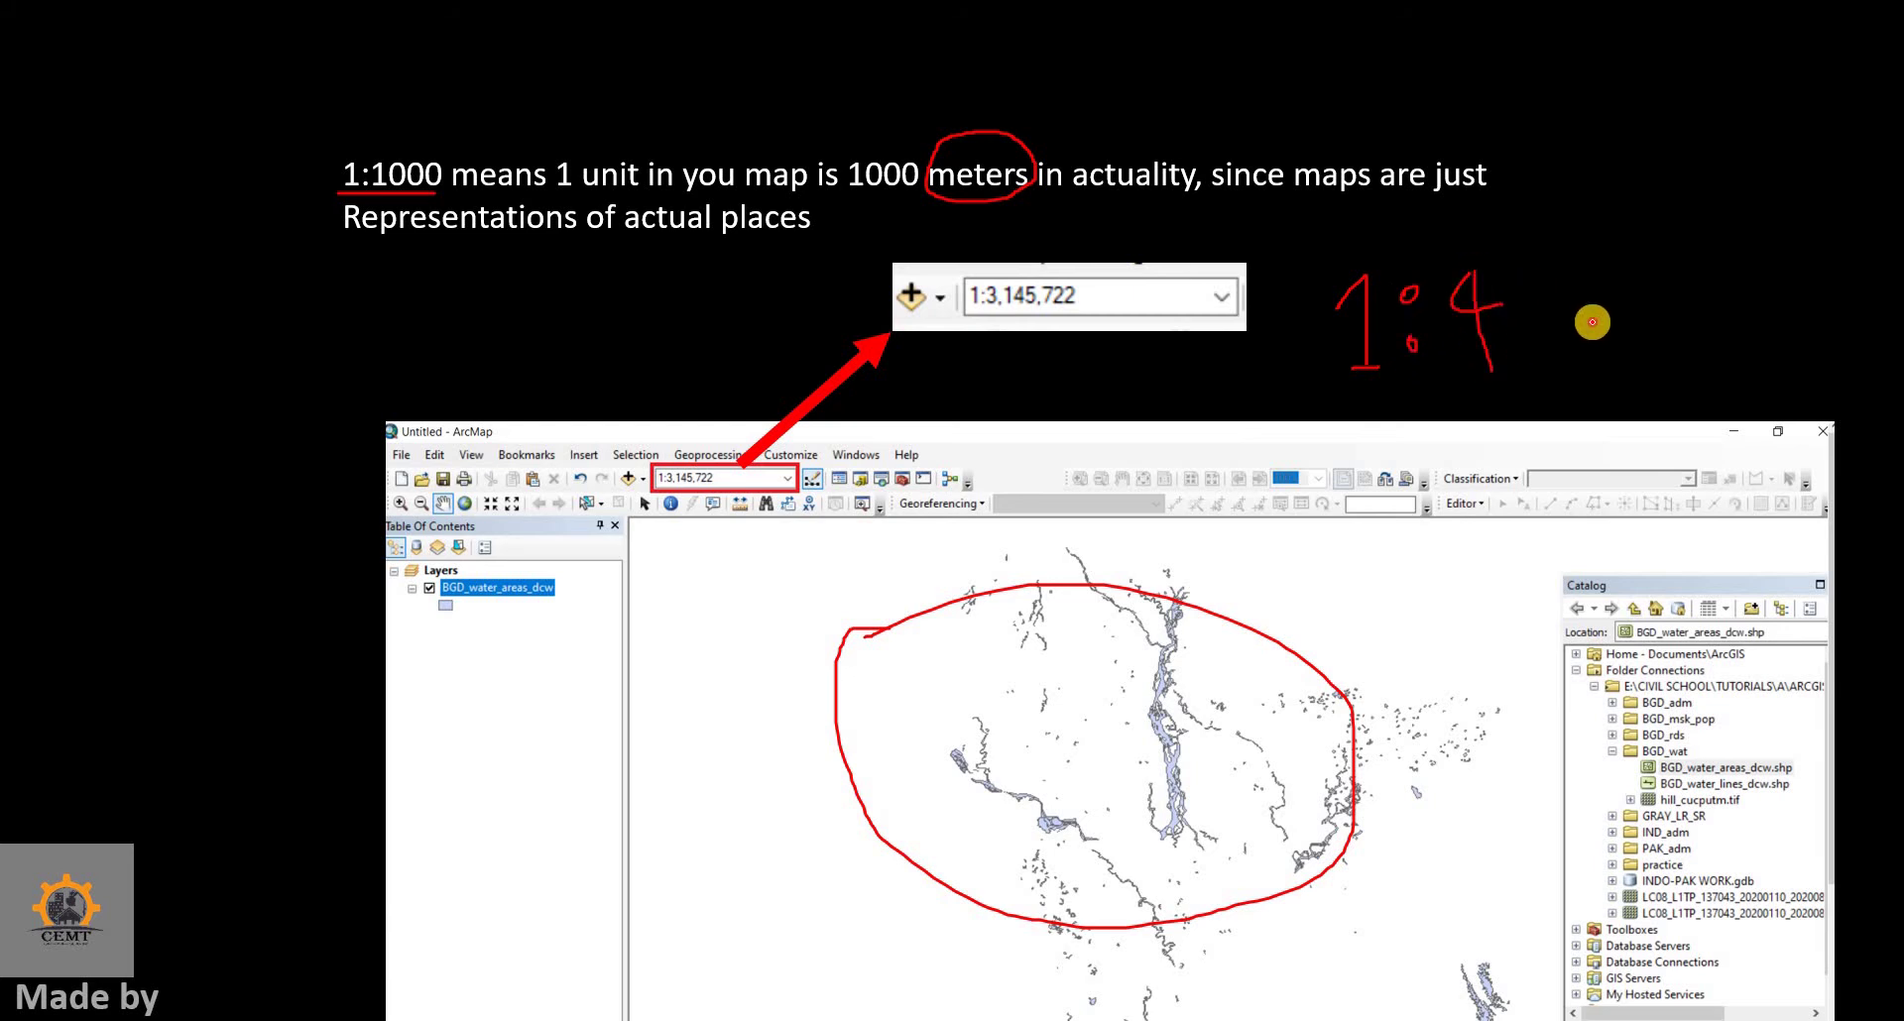
pyautogui.moveTo(1564, 294); pyautogui.dragTo(1579, 347)
pyautogui.moveTo(1620, 284); pyautogui.dragTo(1657, 280)
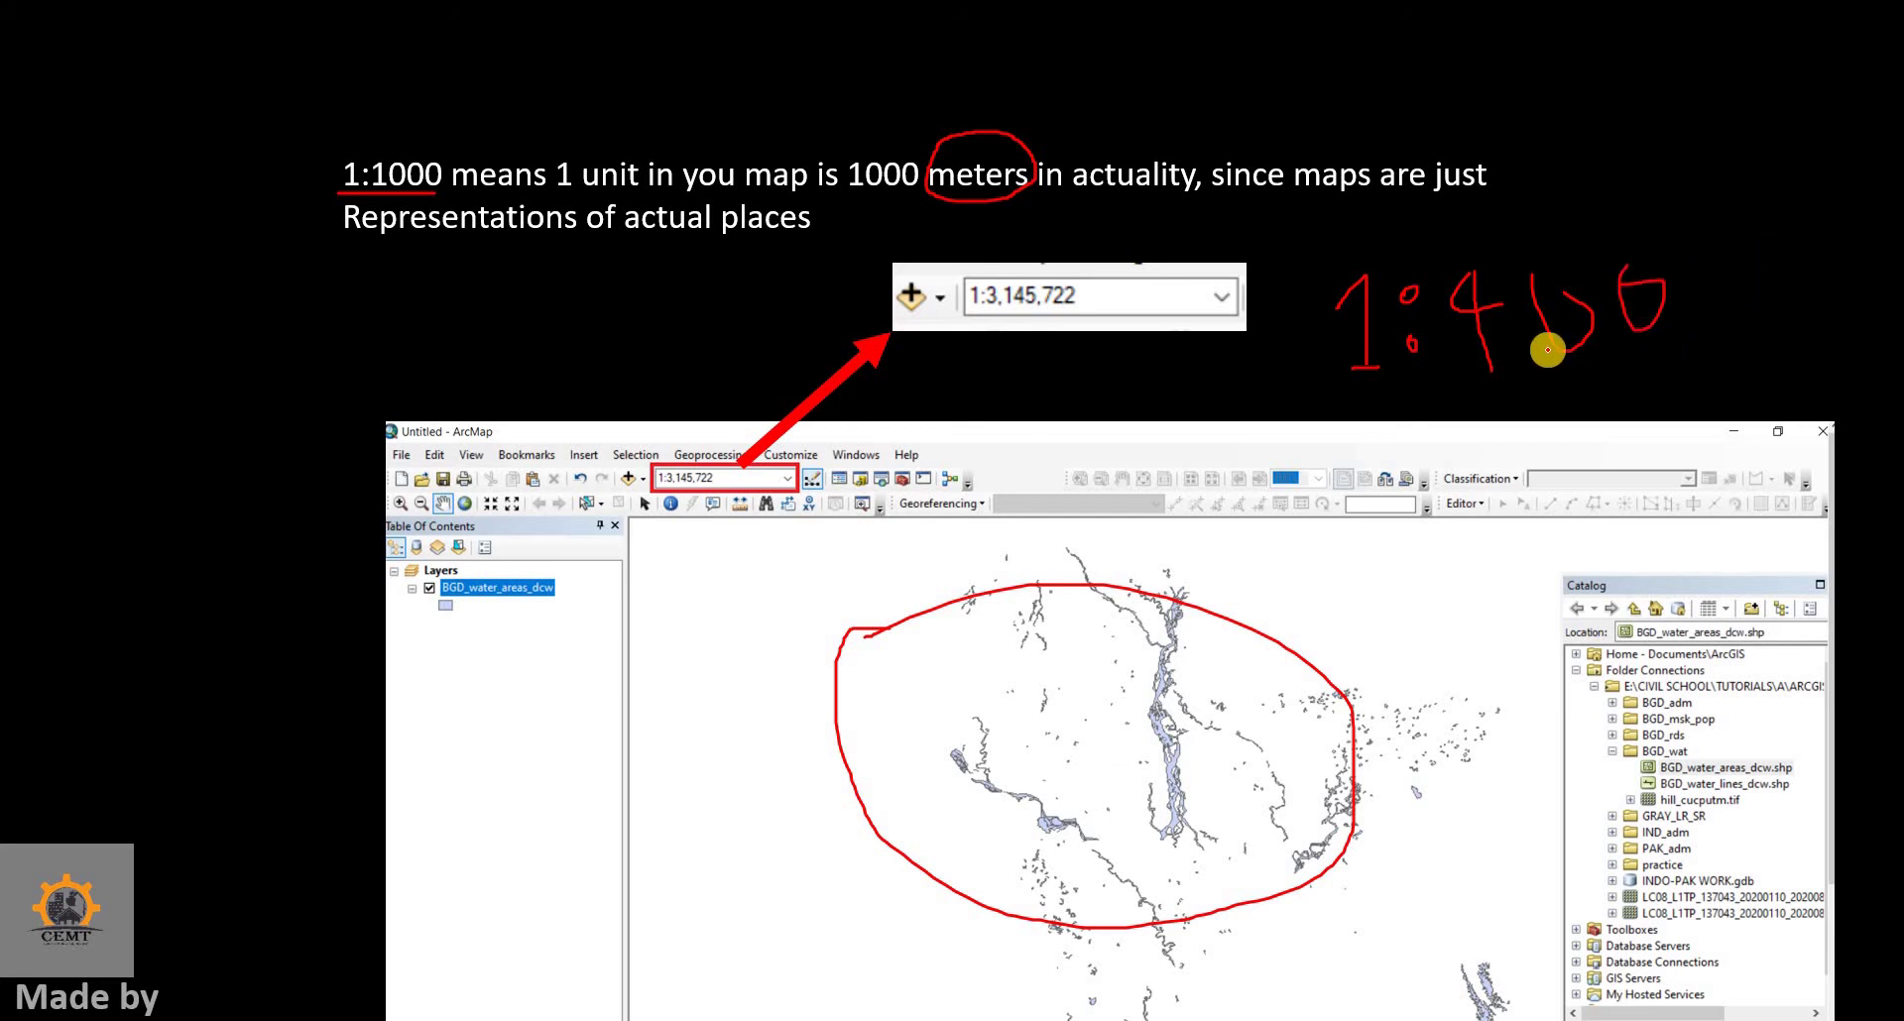
pyautogui.moveTo(1562, 349); pyautogui.dragTo(1532, 280)
# - Circle the handwritten '1' and the '400' of the example scale
pyautogui.moveTo(1324, 393); pyautogui.dragTo(1373, 381)
pyautogui.moveTo(1378, 240)
pyautogui.mouseDown()
pyautogui.moveTo(1342, 374)
pyautogui.moveTo(1380, 253)
pyautogui.mouseUp()
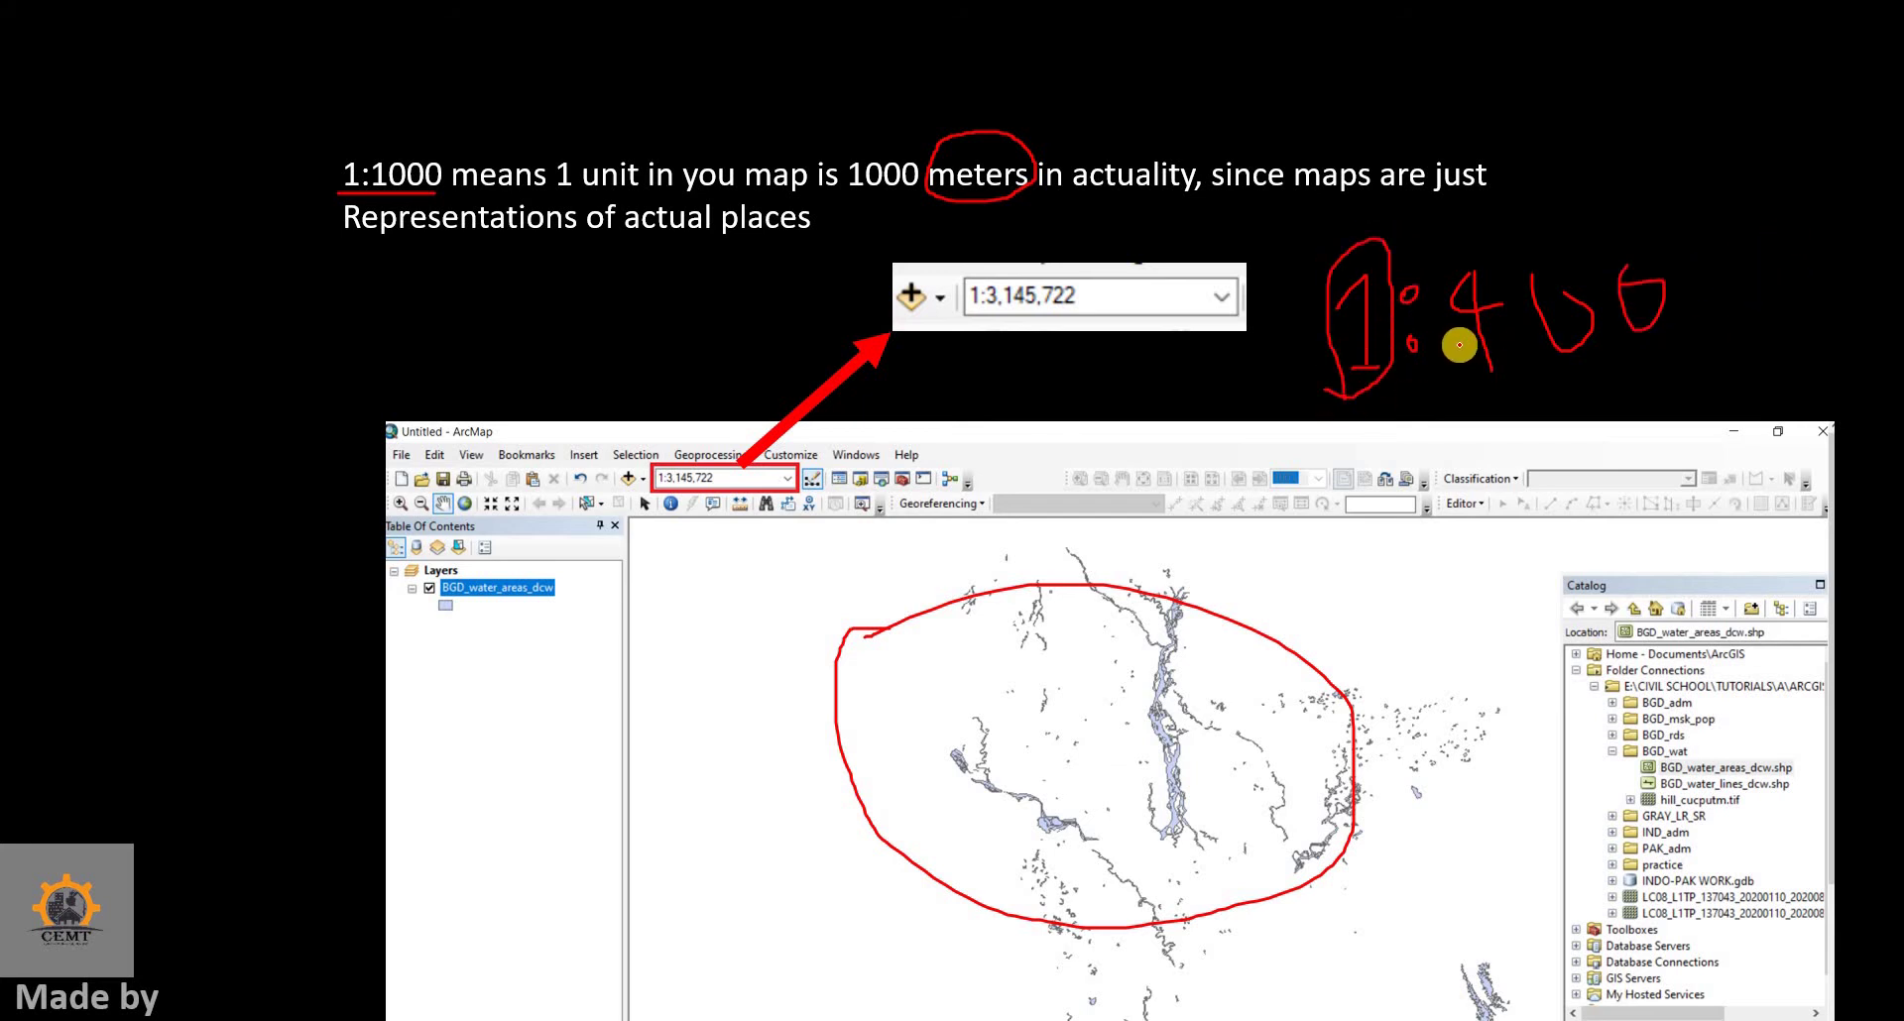
pyautogui.moveTo(1444, 335)
pyautogui.mouseDown()
pyautogui.moveTo(1485, 211)
pyautogui.moveTo(1700, 191)
pyautogui.moveTo(1734, 357)
pyautogui.moveTo(1536, 392)
pyautogui.moveTo(1444, 330)
pyautogui.mouseUp()
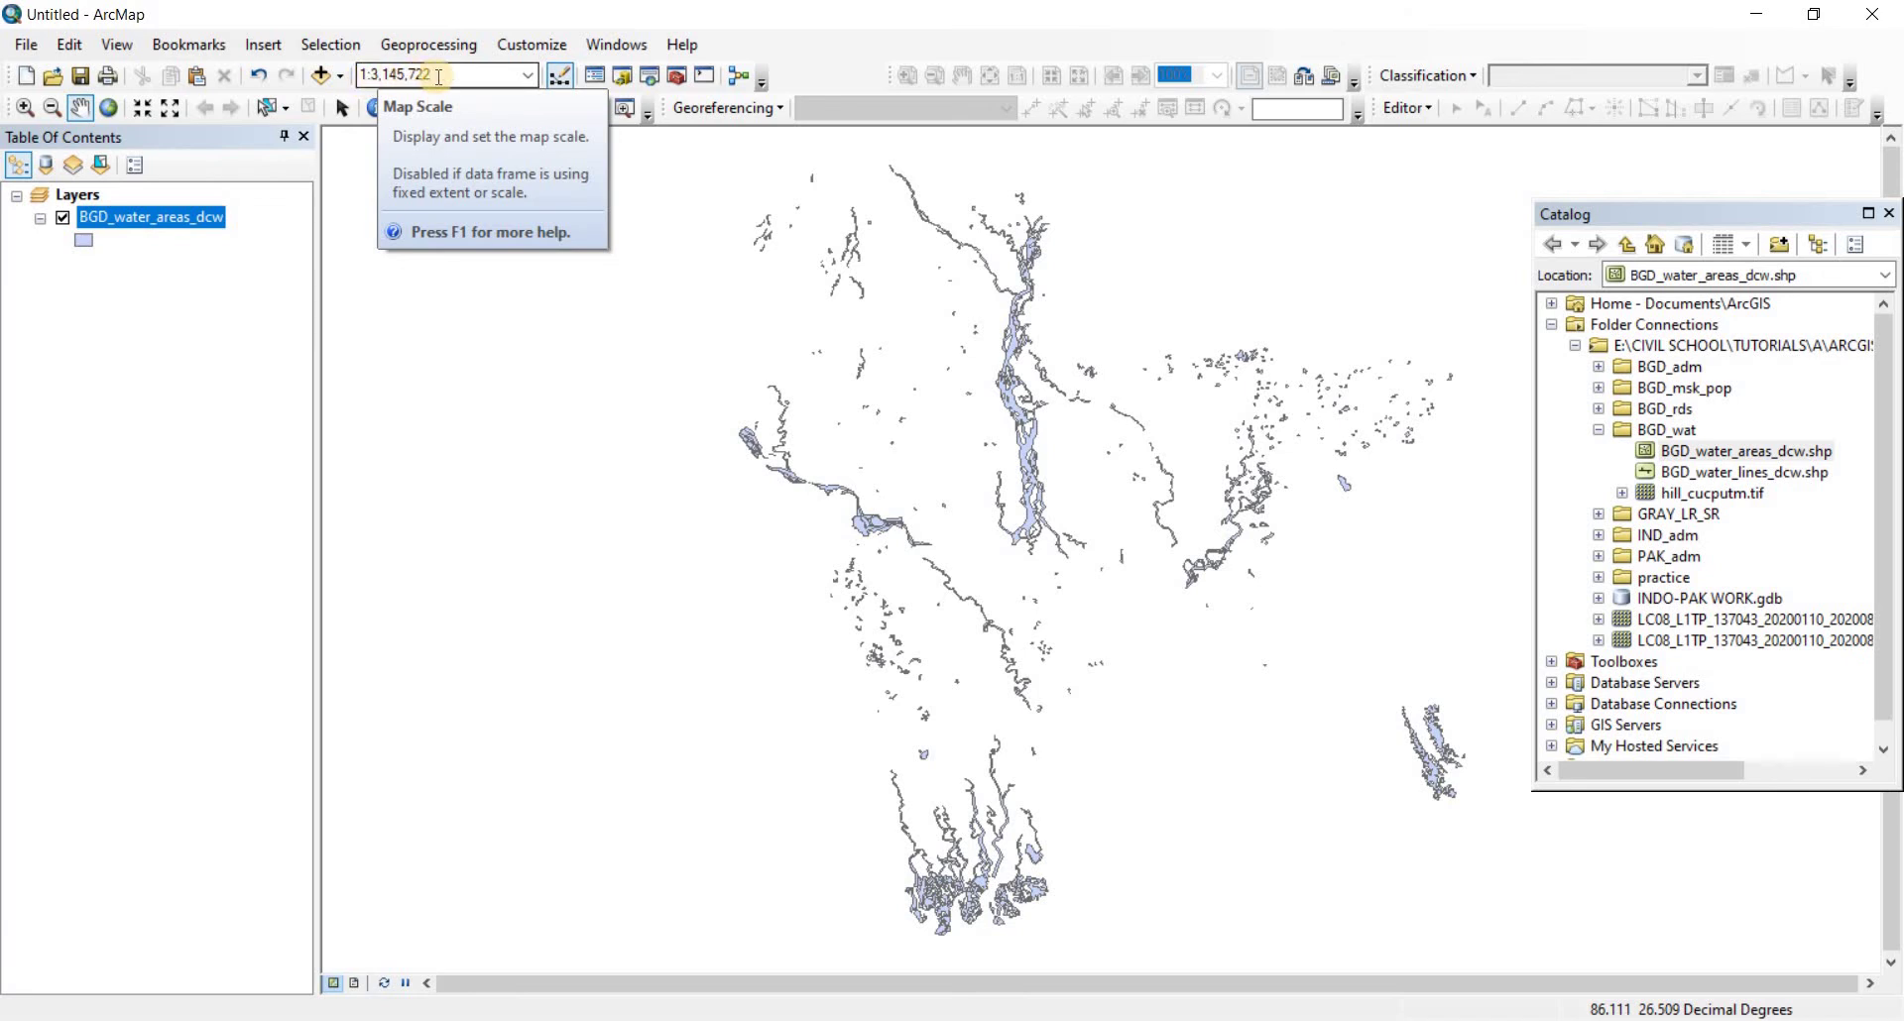
# - Drag the water areas map to several new positions, first with Pan, then with Select Elements, keeping 1:3,145,722
pyautogui.moveTo(1109, 443); pyautogui.dragTo(951, 398)
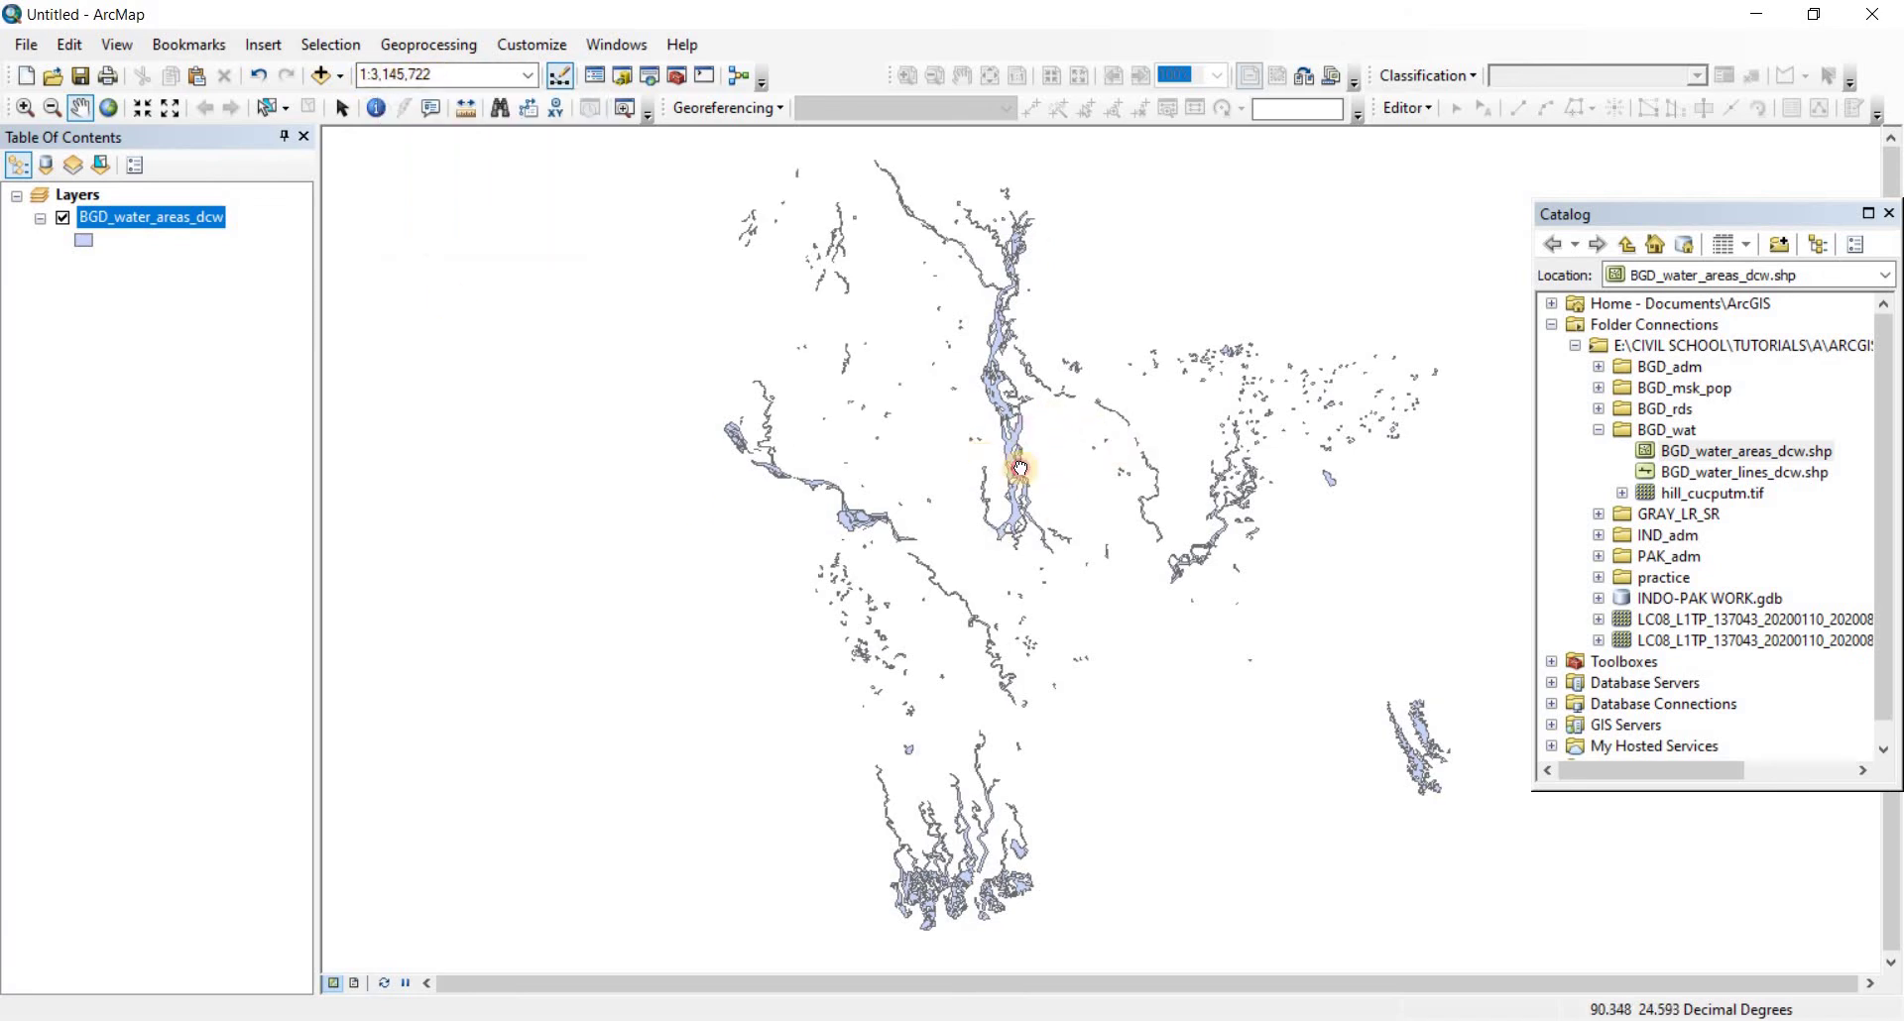
pyautogui.moveTo(877, 311); pyautogui.dragTo(906, 359)
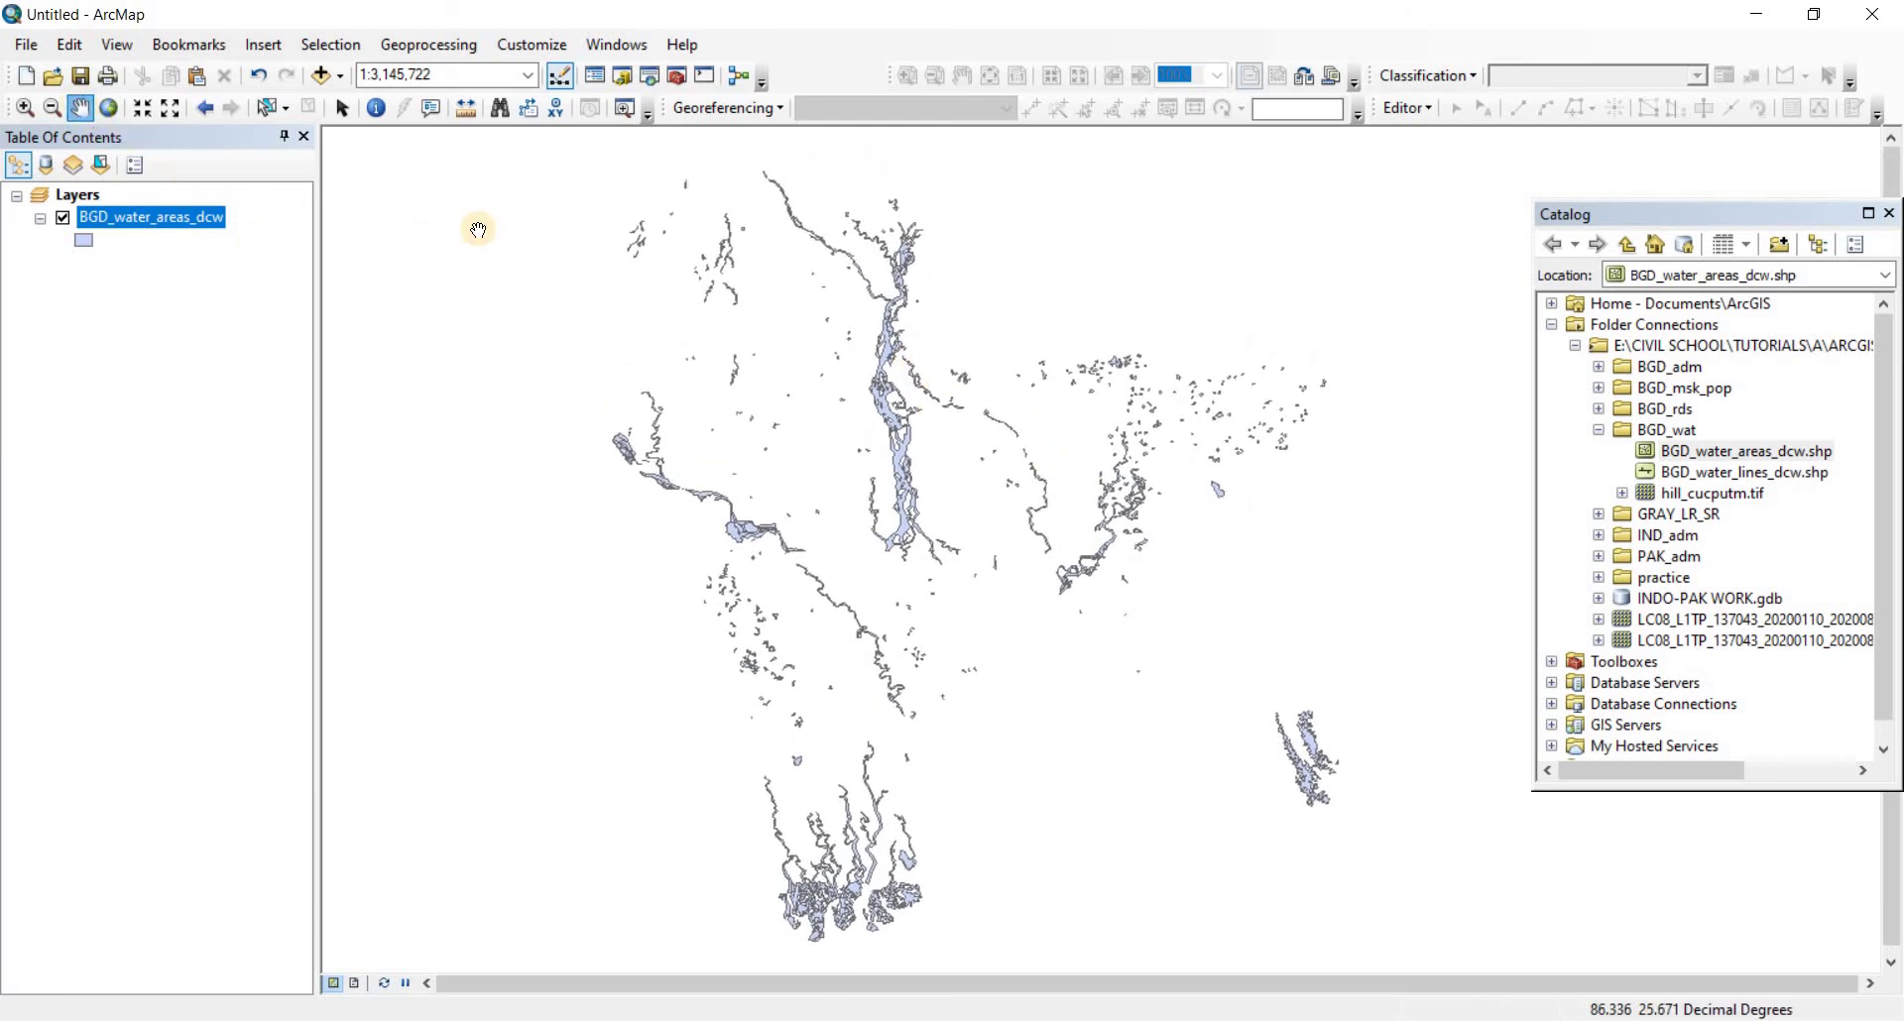
pyautogui.moveTo(641, 267); pyautogui.dragTo(488, 264)
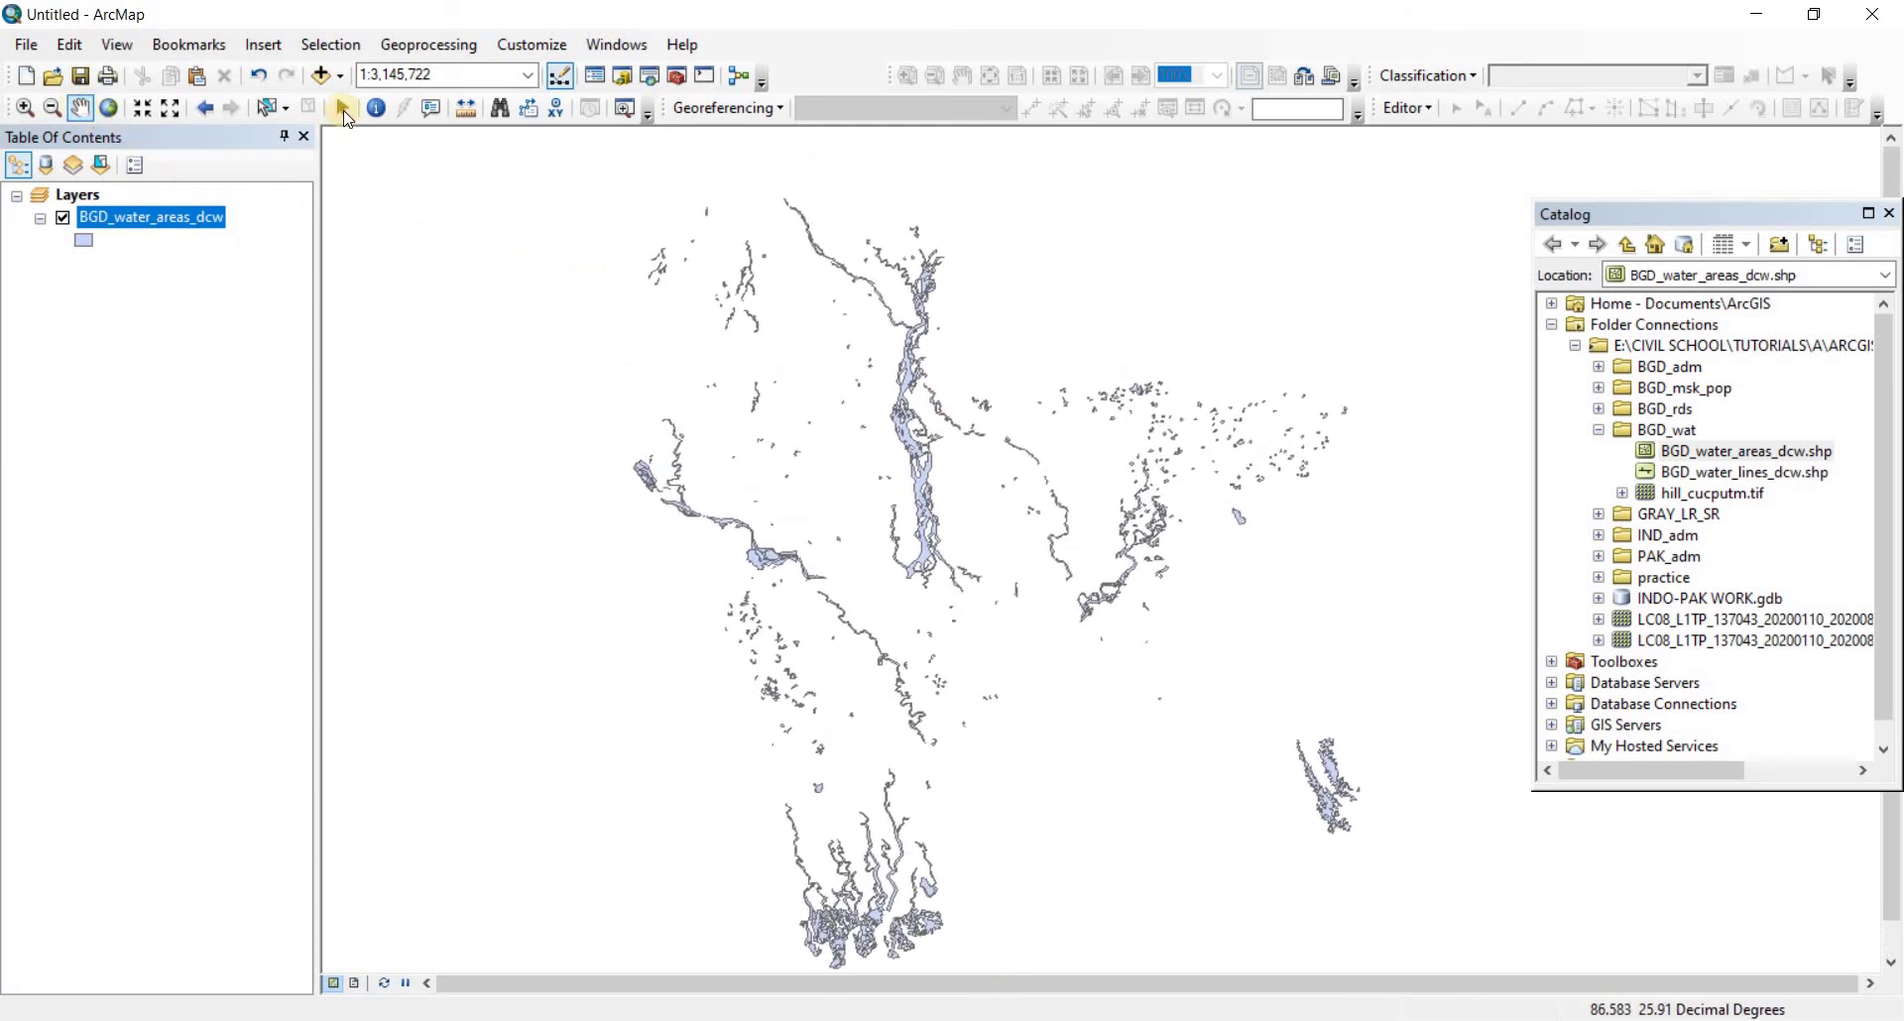
pyautogui.click(343, 107)
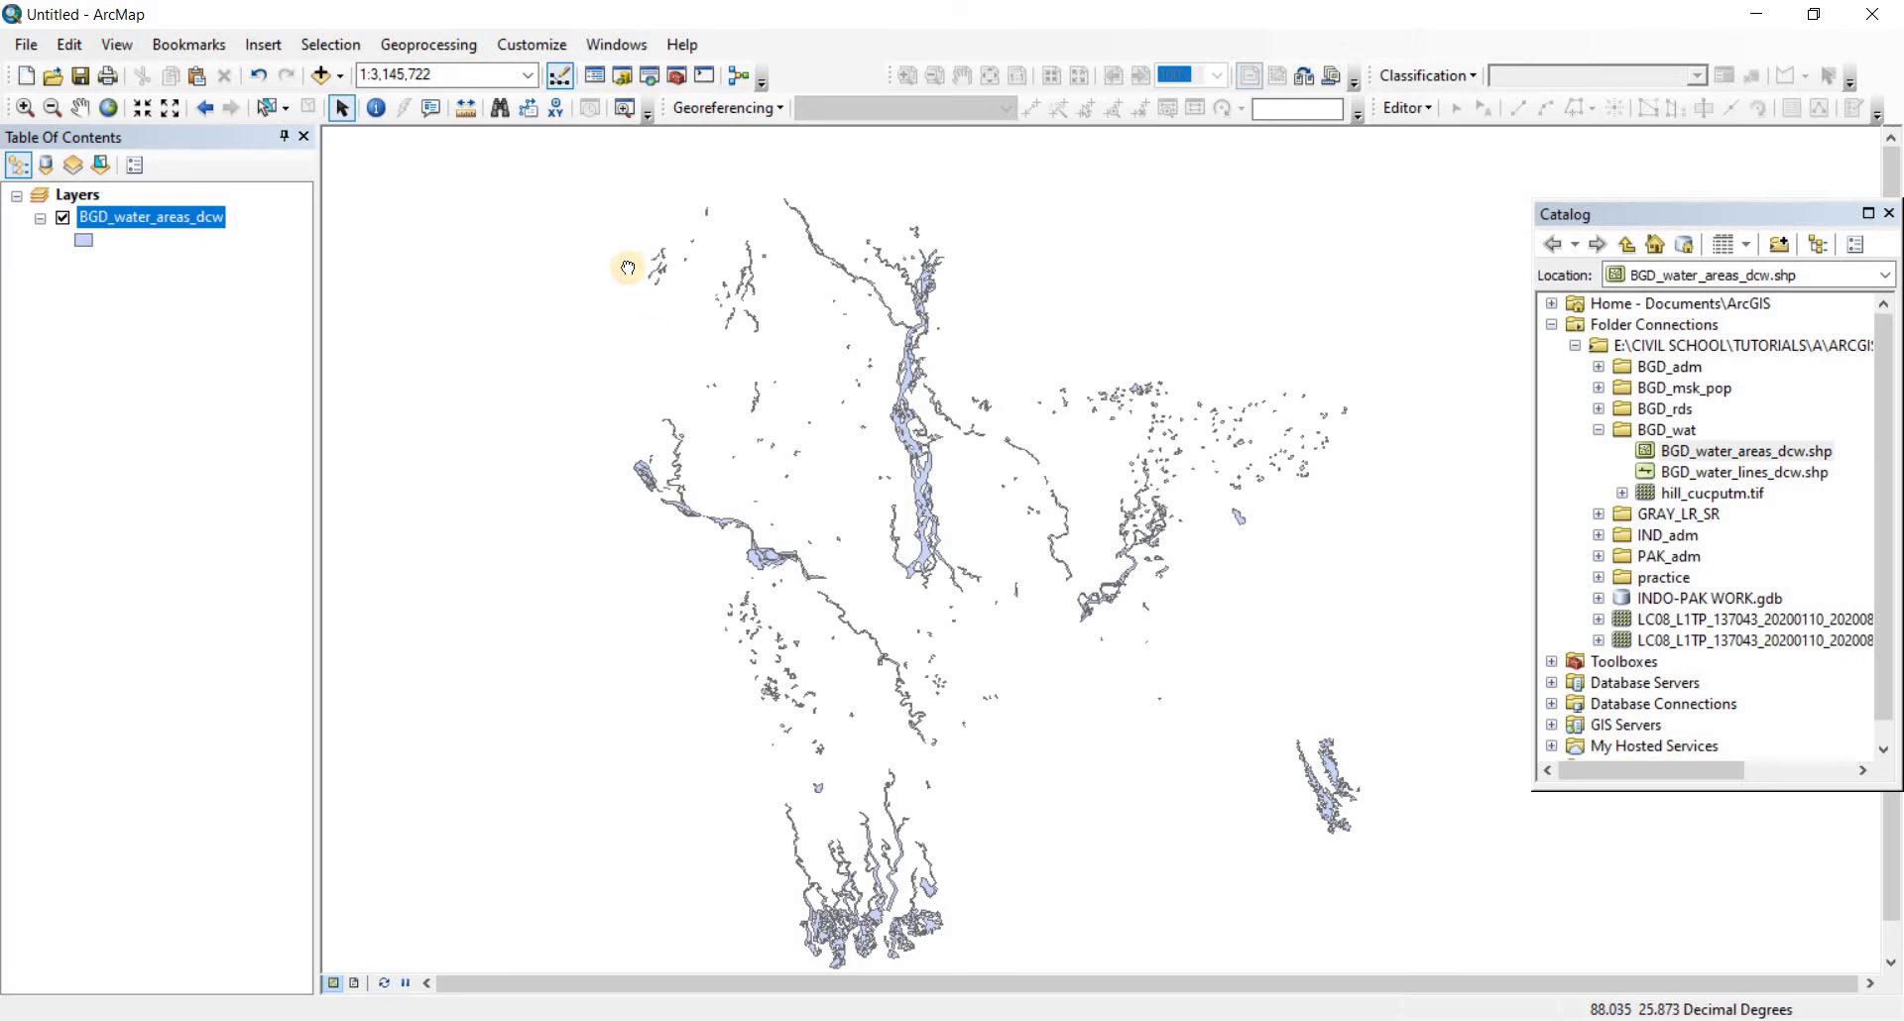
pyautogui.moveTo(632, 265); pyautogui.dragTo(500, 282)
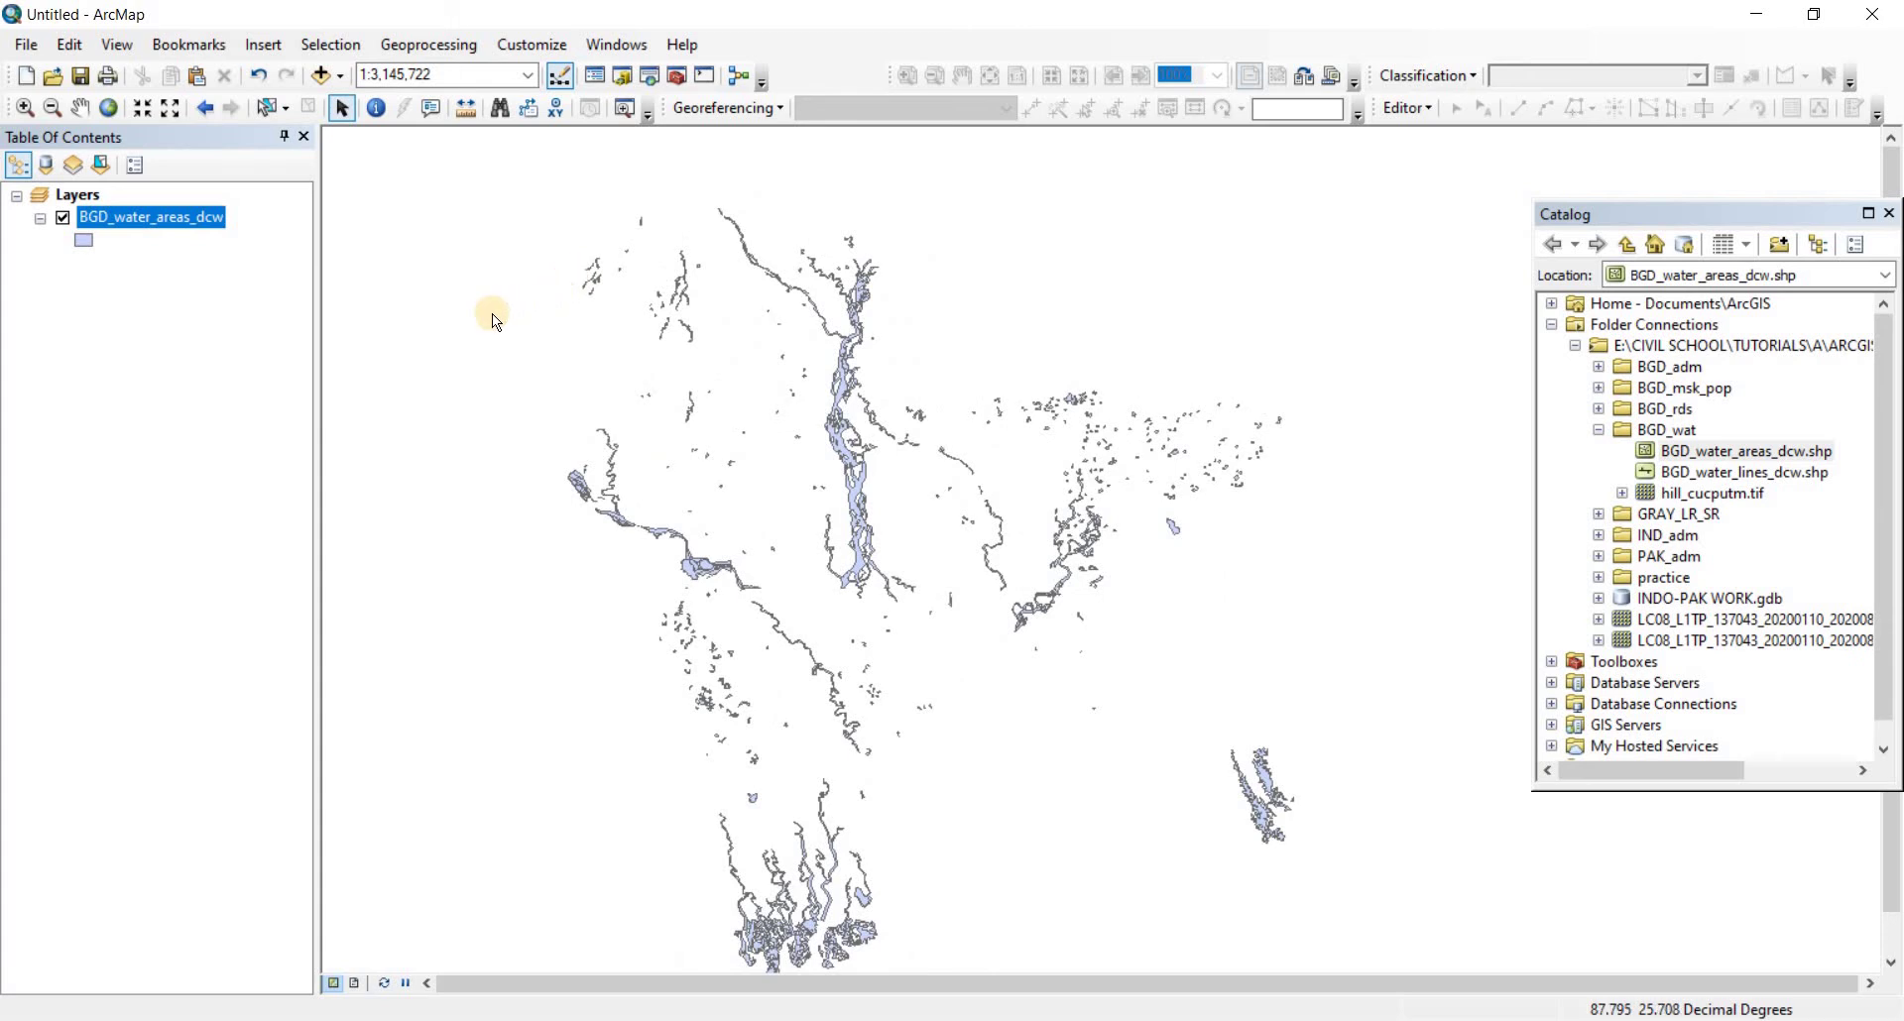
pyautogui.moveTo(492, 319); pyautogui.dragTo(562, 289)
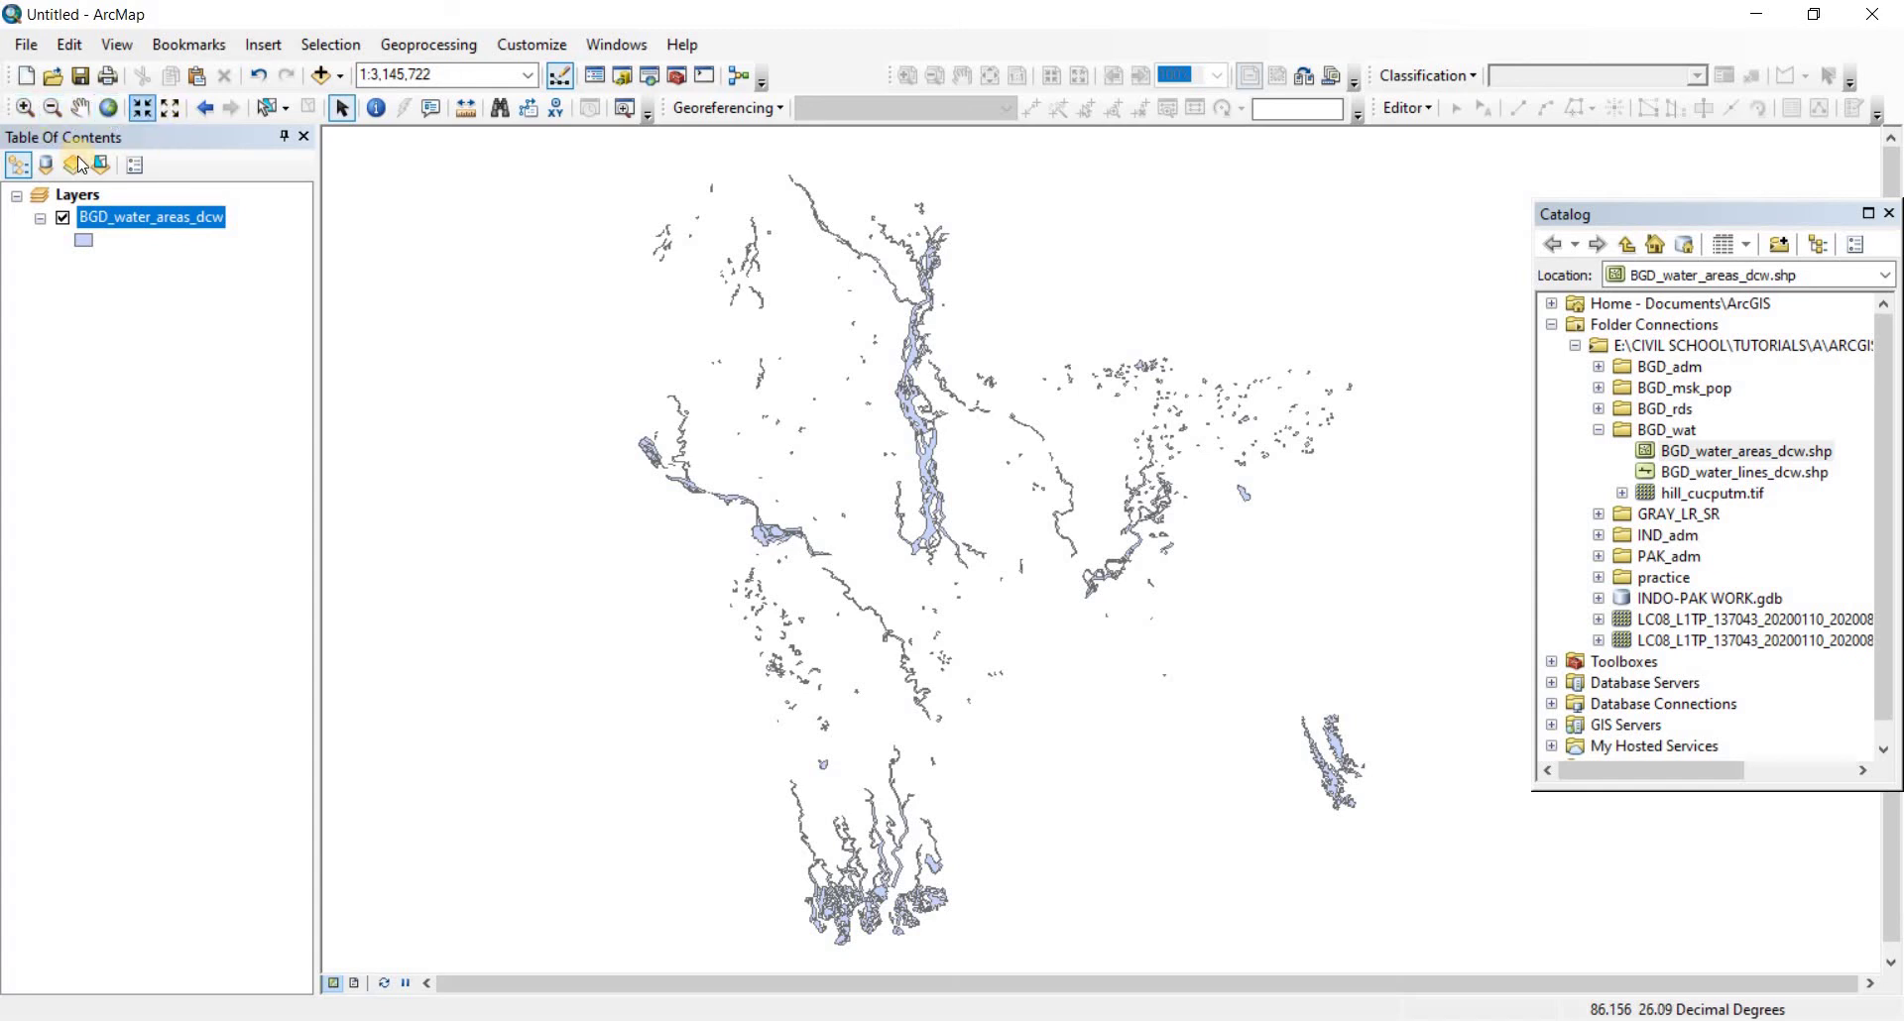
# - Zoom in and out around 1:3,000,000, then box-zoom on the central river to 1:975,110
pyautogui.click(25, 110)
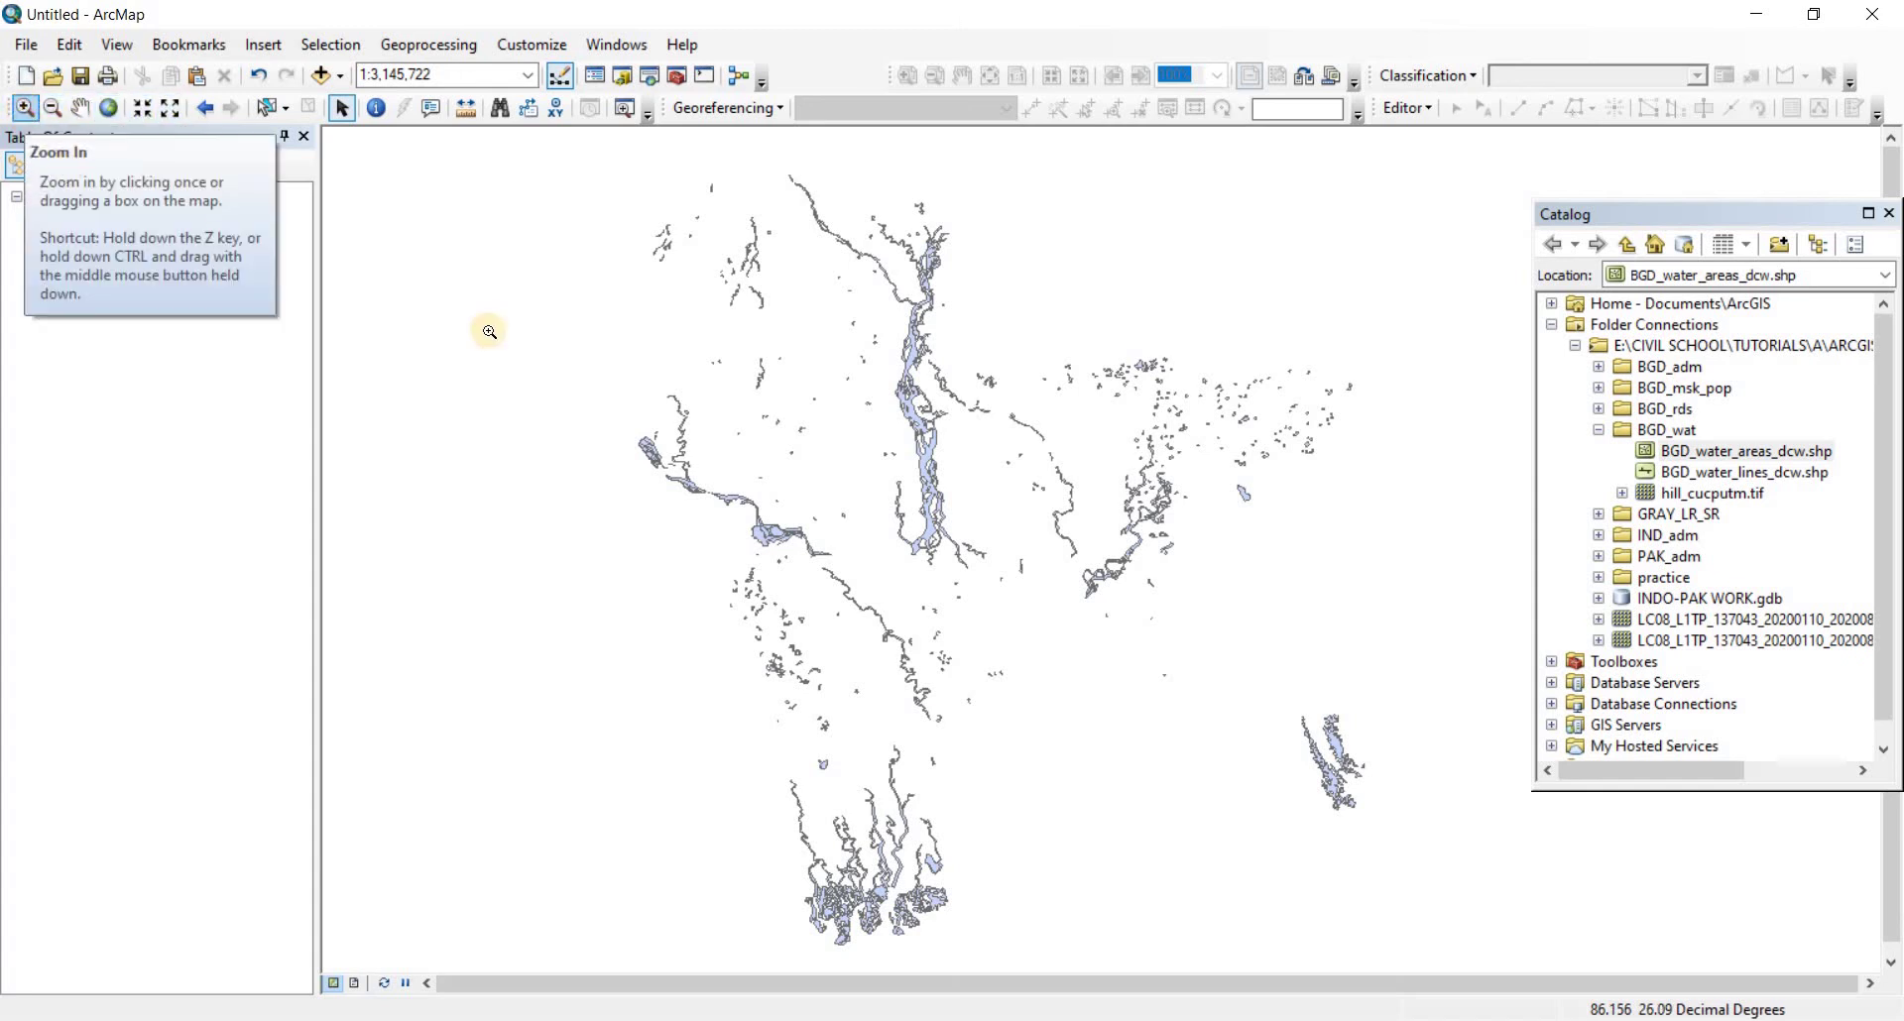
pyautogui.click(720, 301)
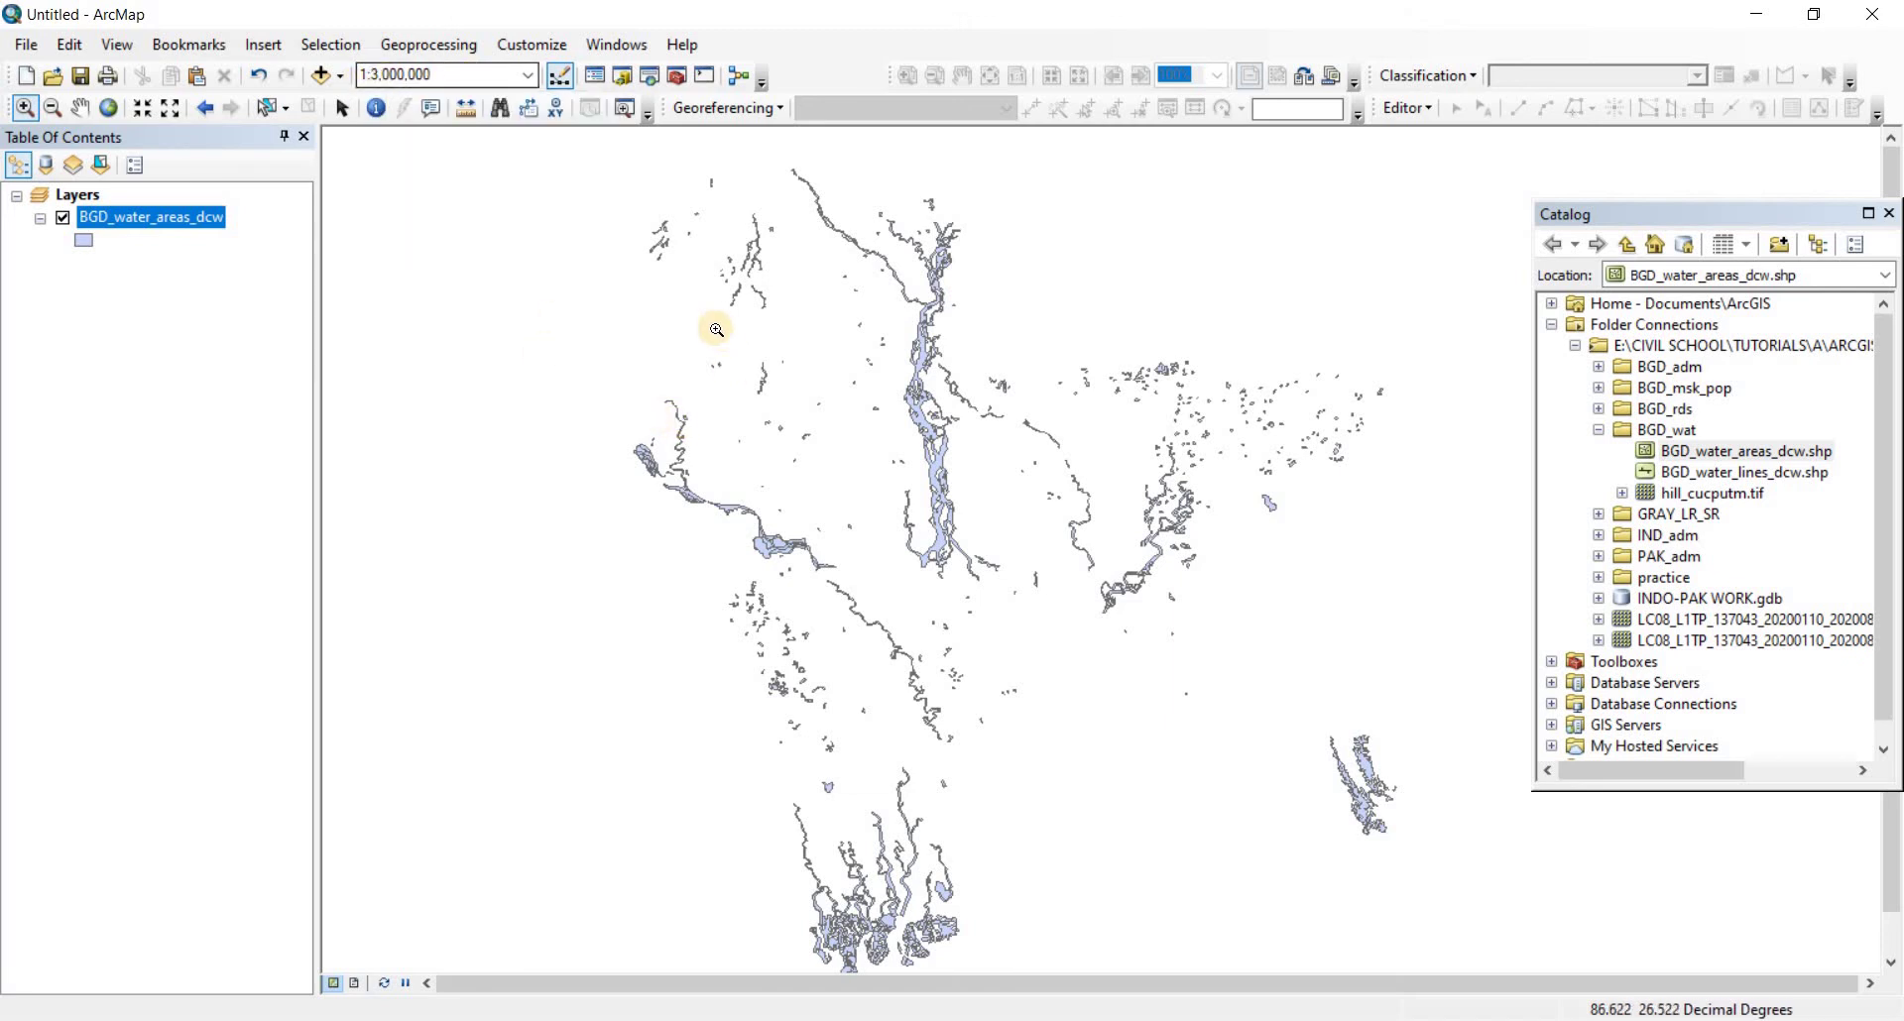
pyautogui.scroll(2, 694, 319)
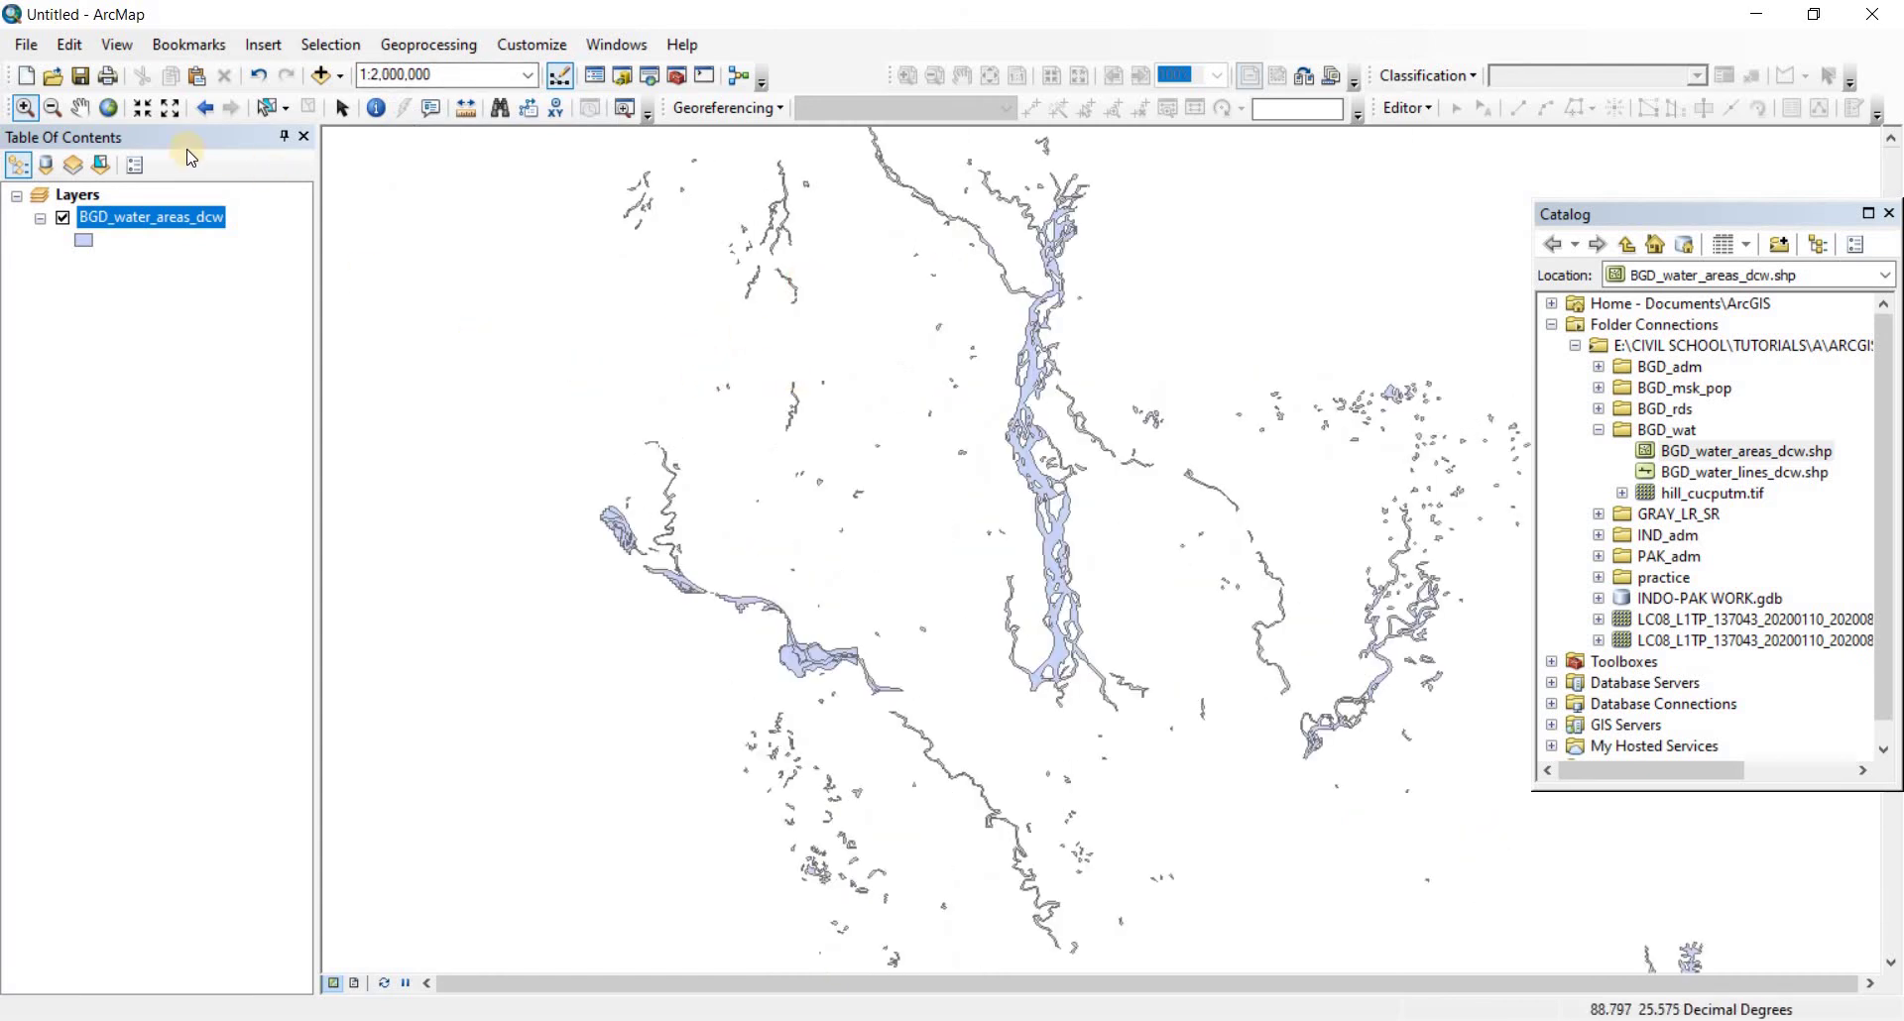
pyautogui.click(804, 424)
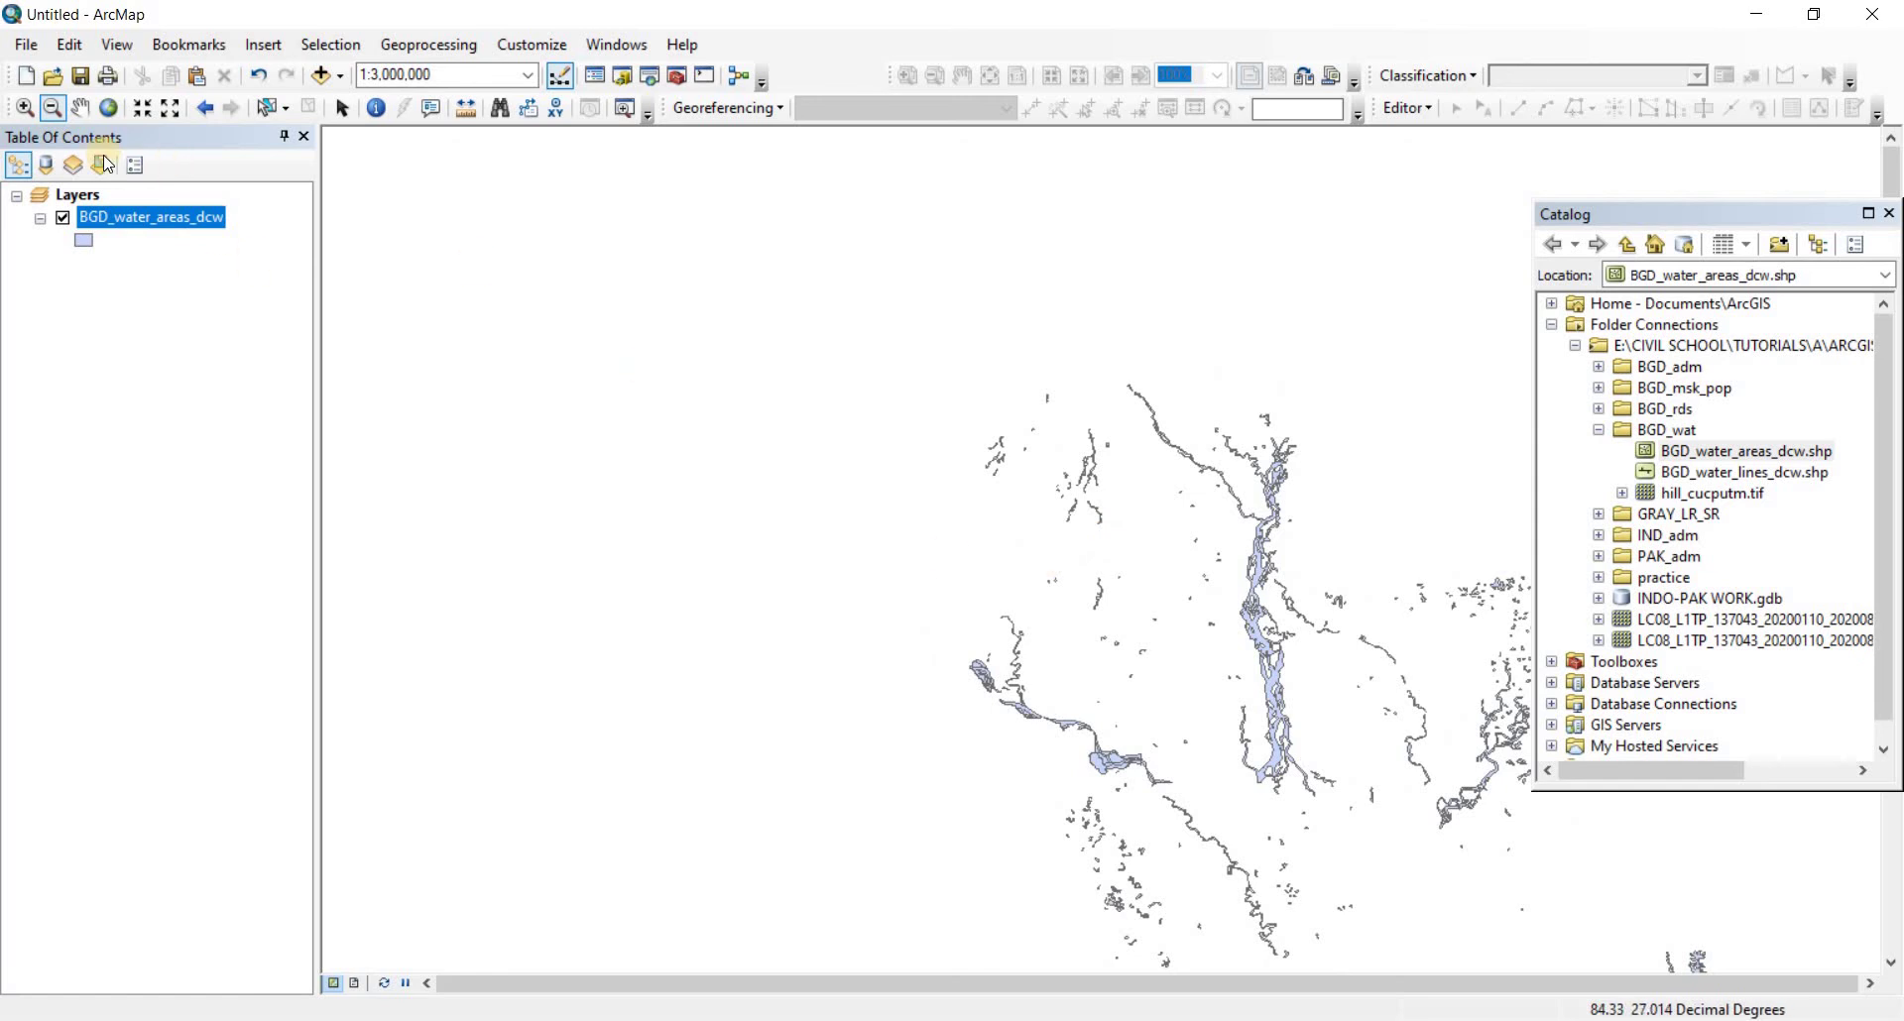
pyautogui.click(26, 113)
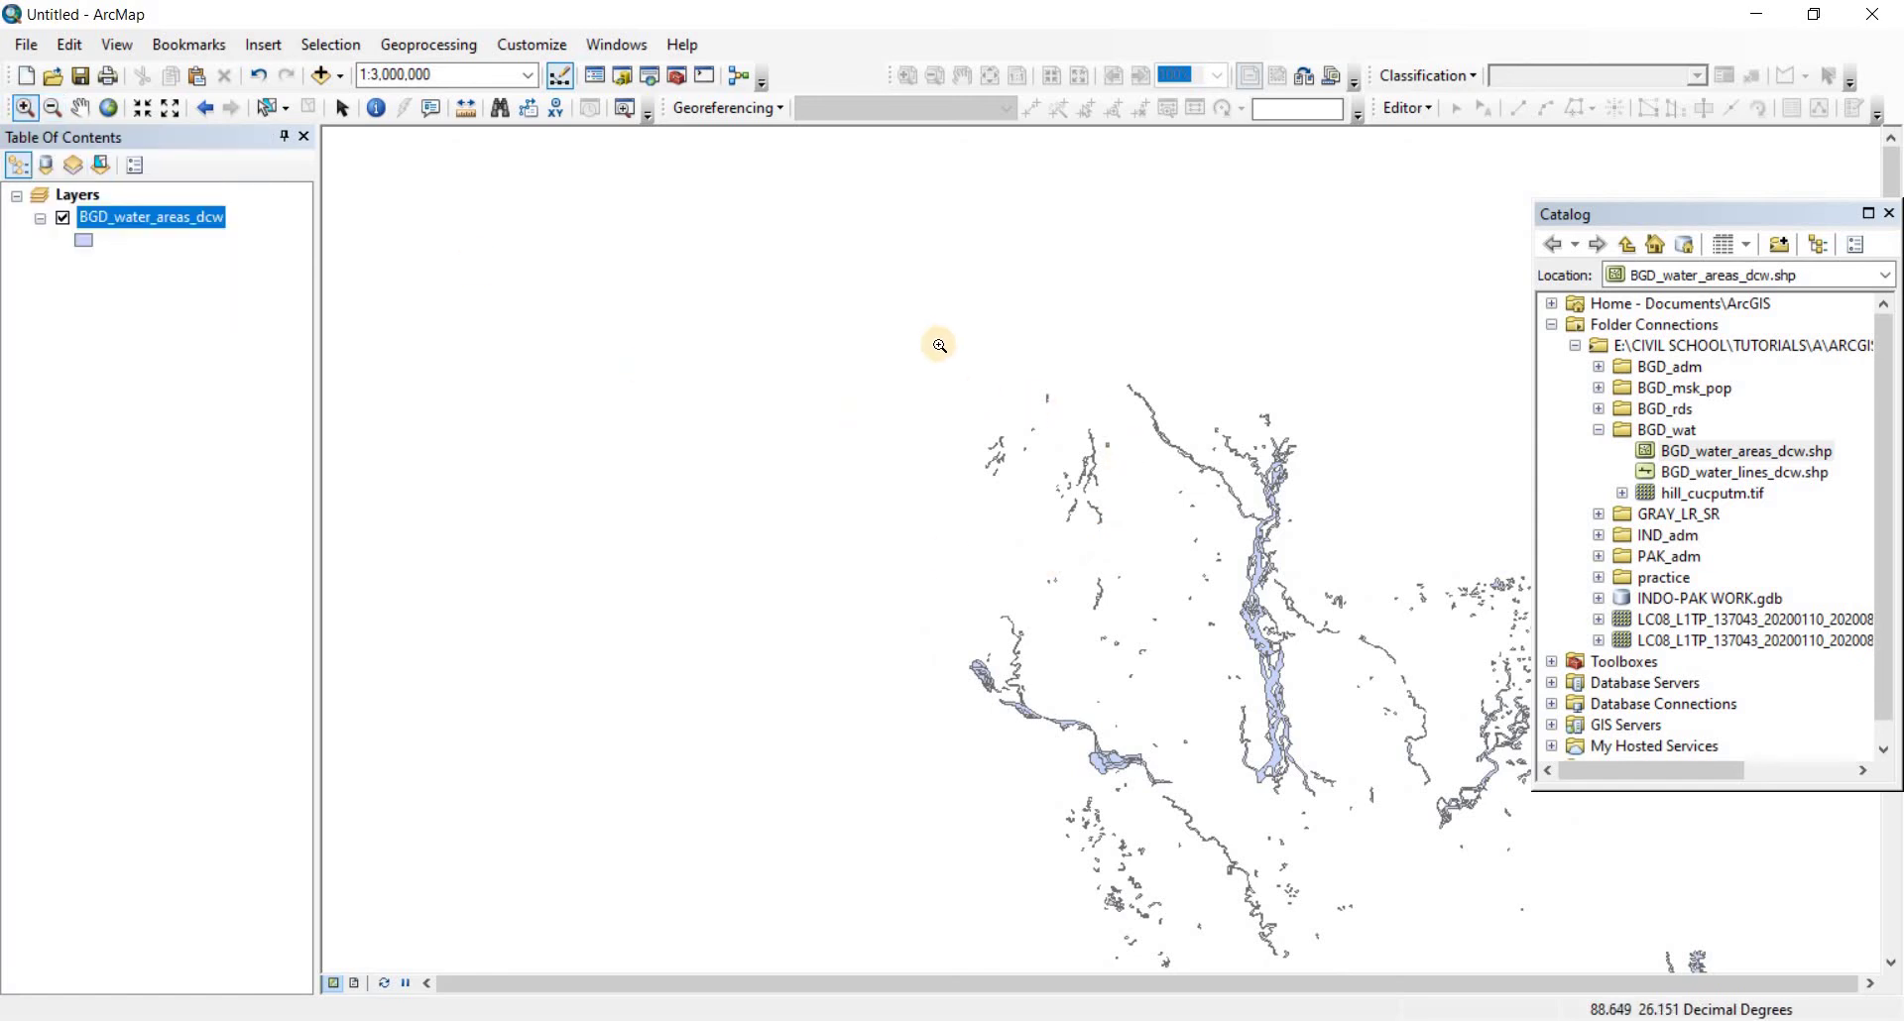
pyautogui.moveTo(1353, 614); pyautogui.dragTo(934, 336)
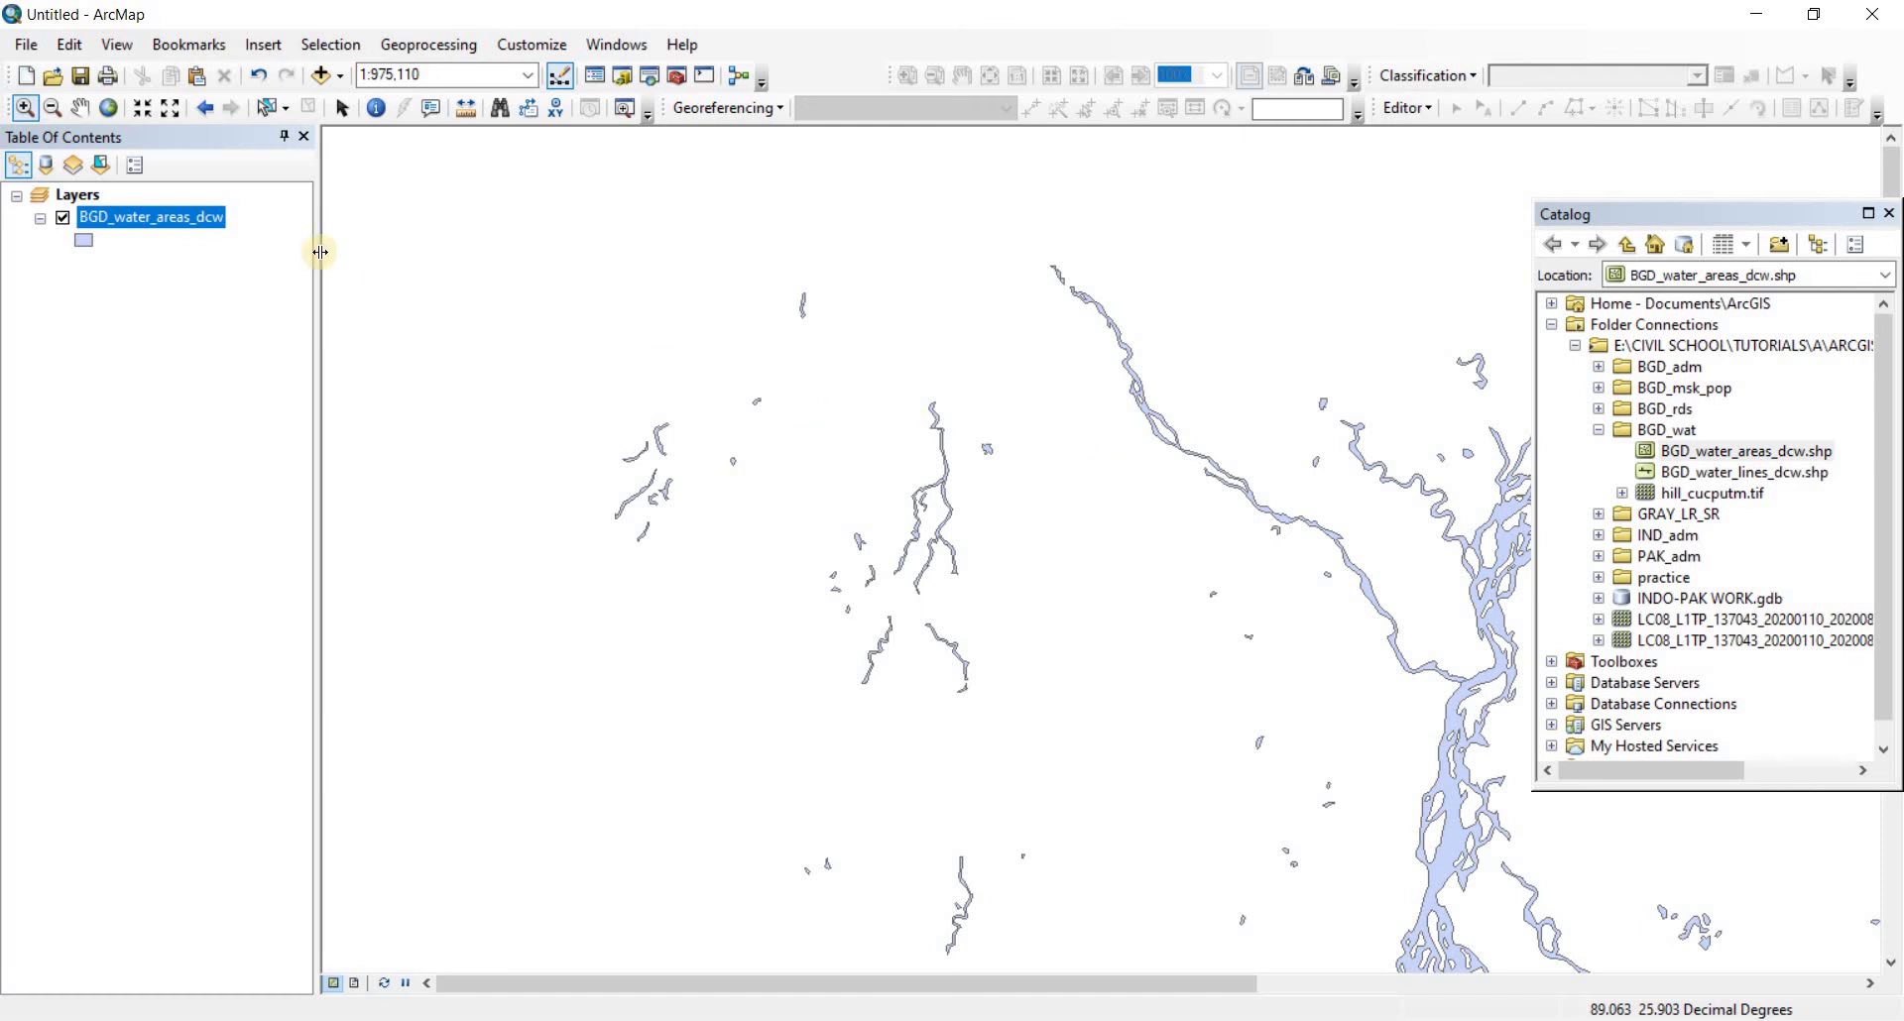
# - Go to full extent, box-zoom on a stretch of the main river, then return to full extent at 1:3,145,722
pyautogui.click(108, 109)
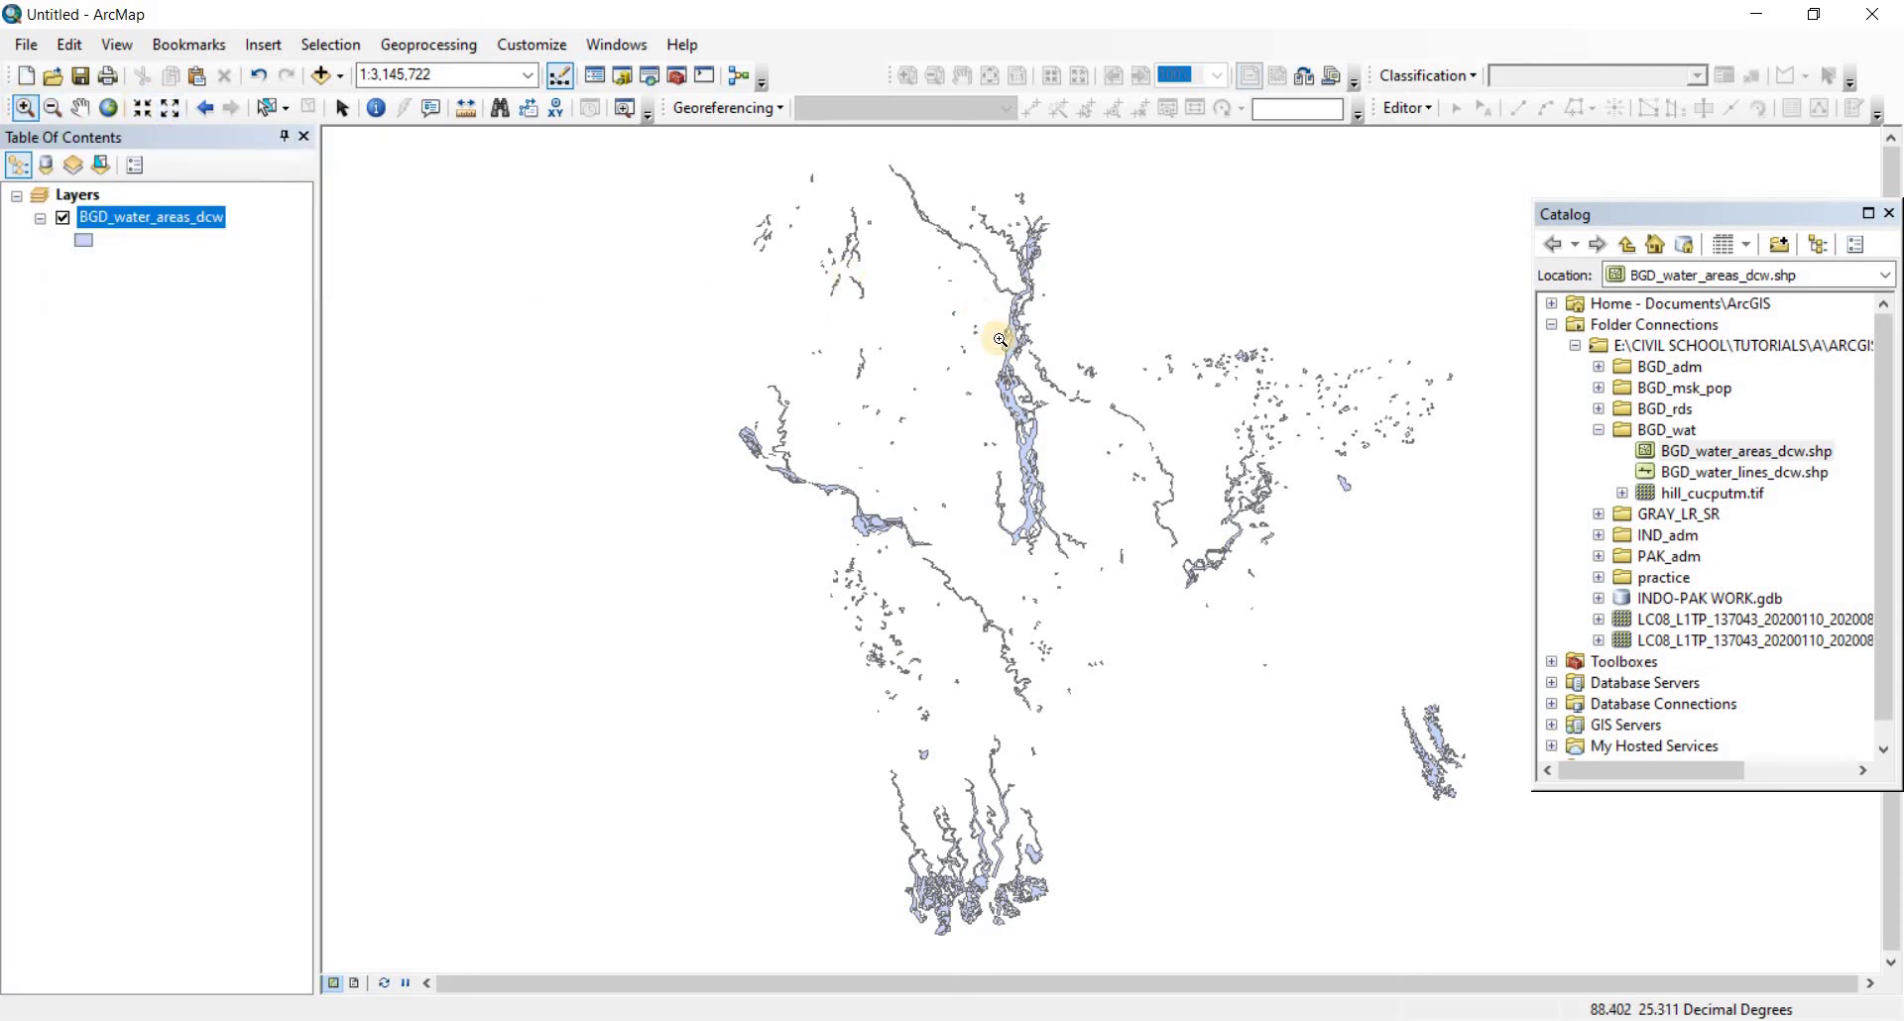
pyautogui.moveTo(962, 268); pyautogui.dragTo(1078, 400)
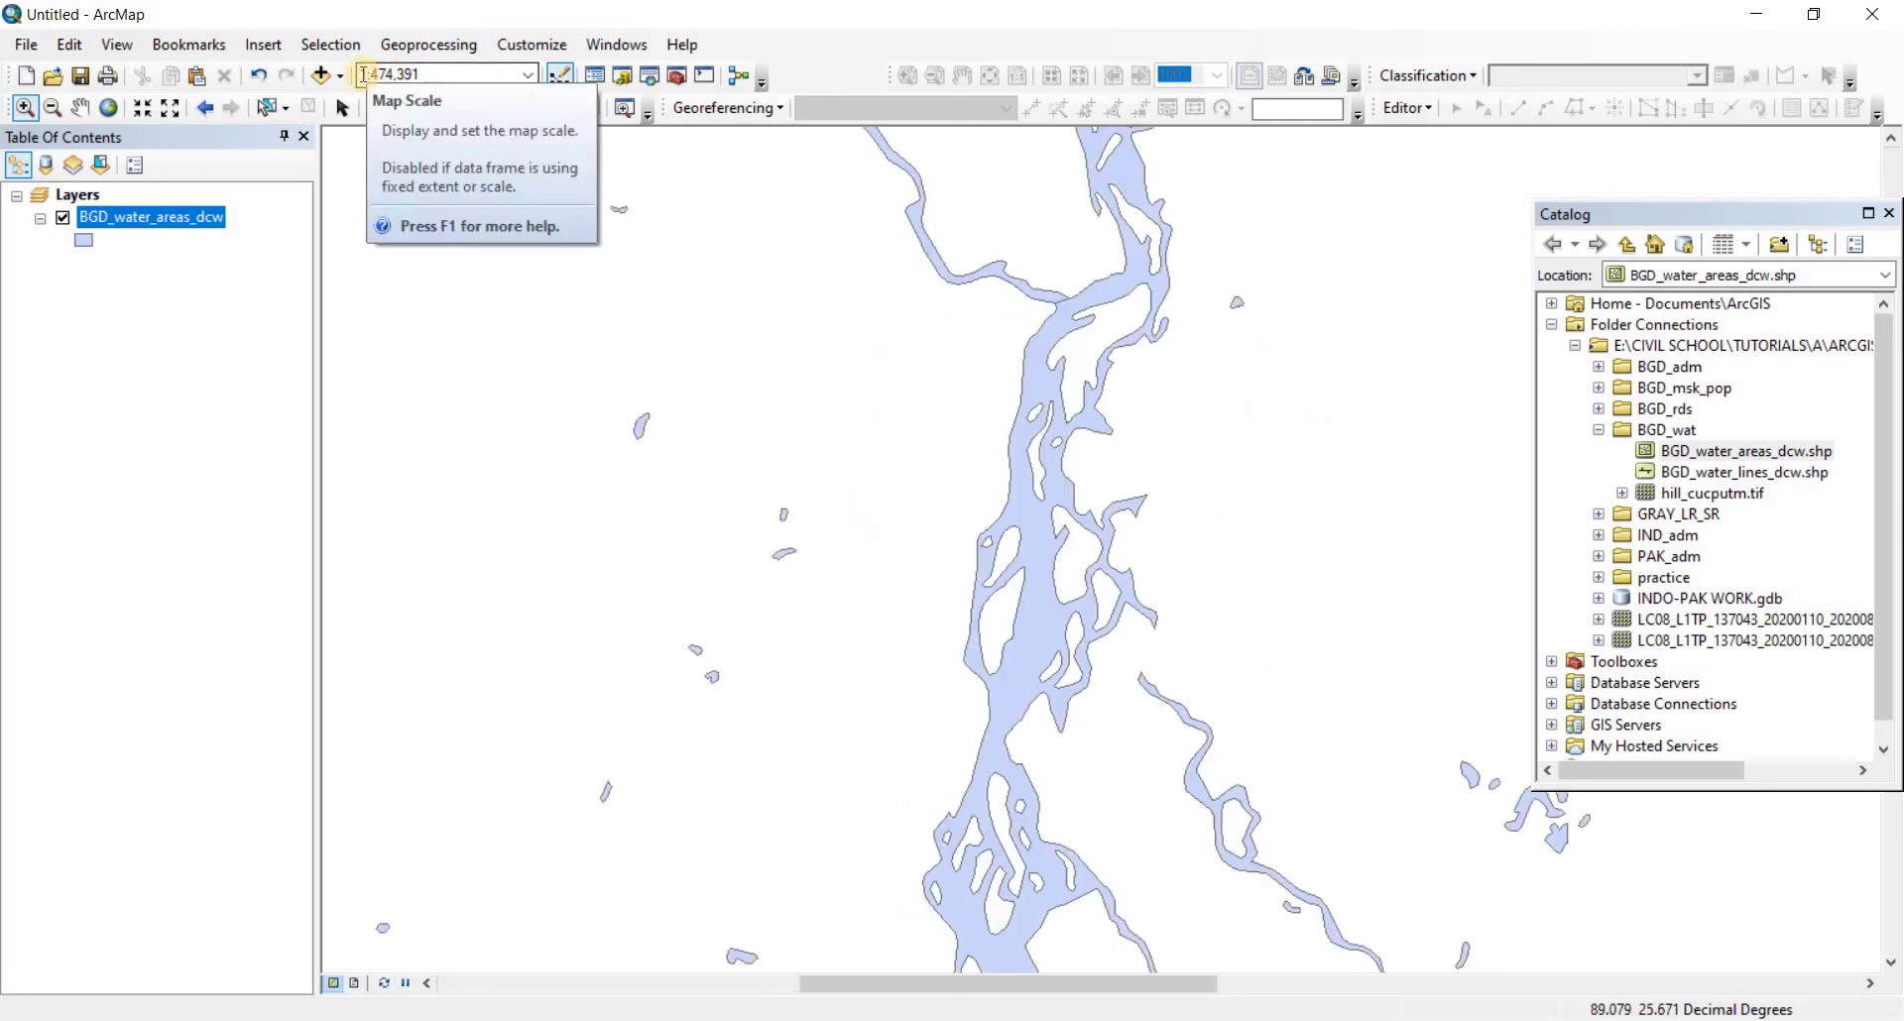
pyautogui.click(110, 110)
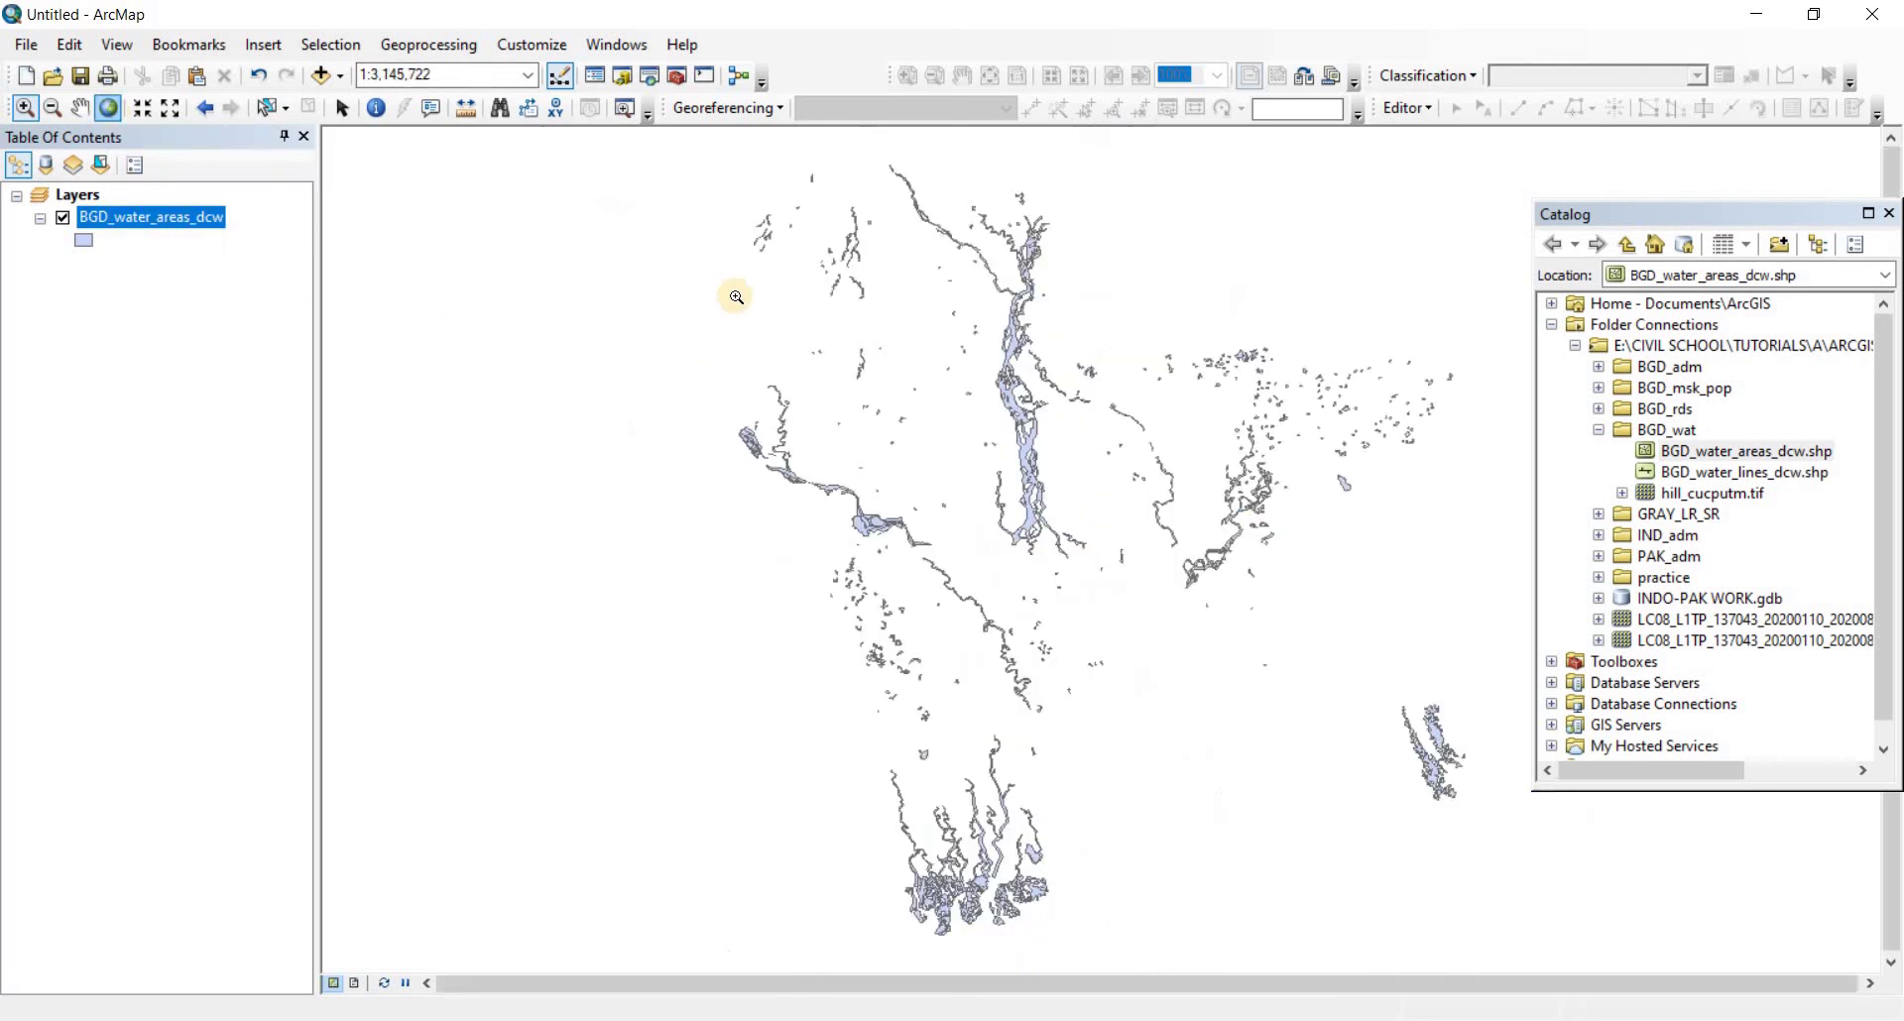
pyautogui.click(142, 111)
pyautogui.click(428, 73)
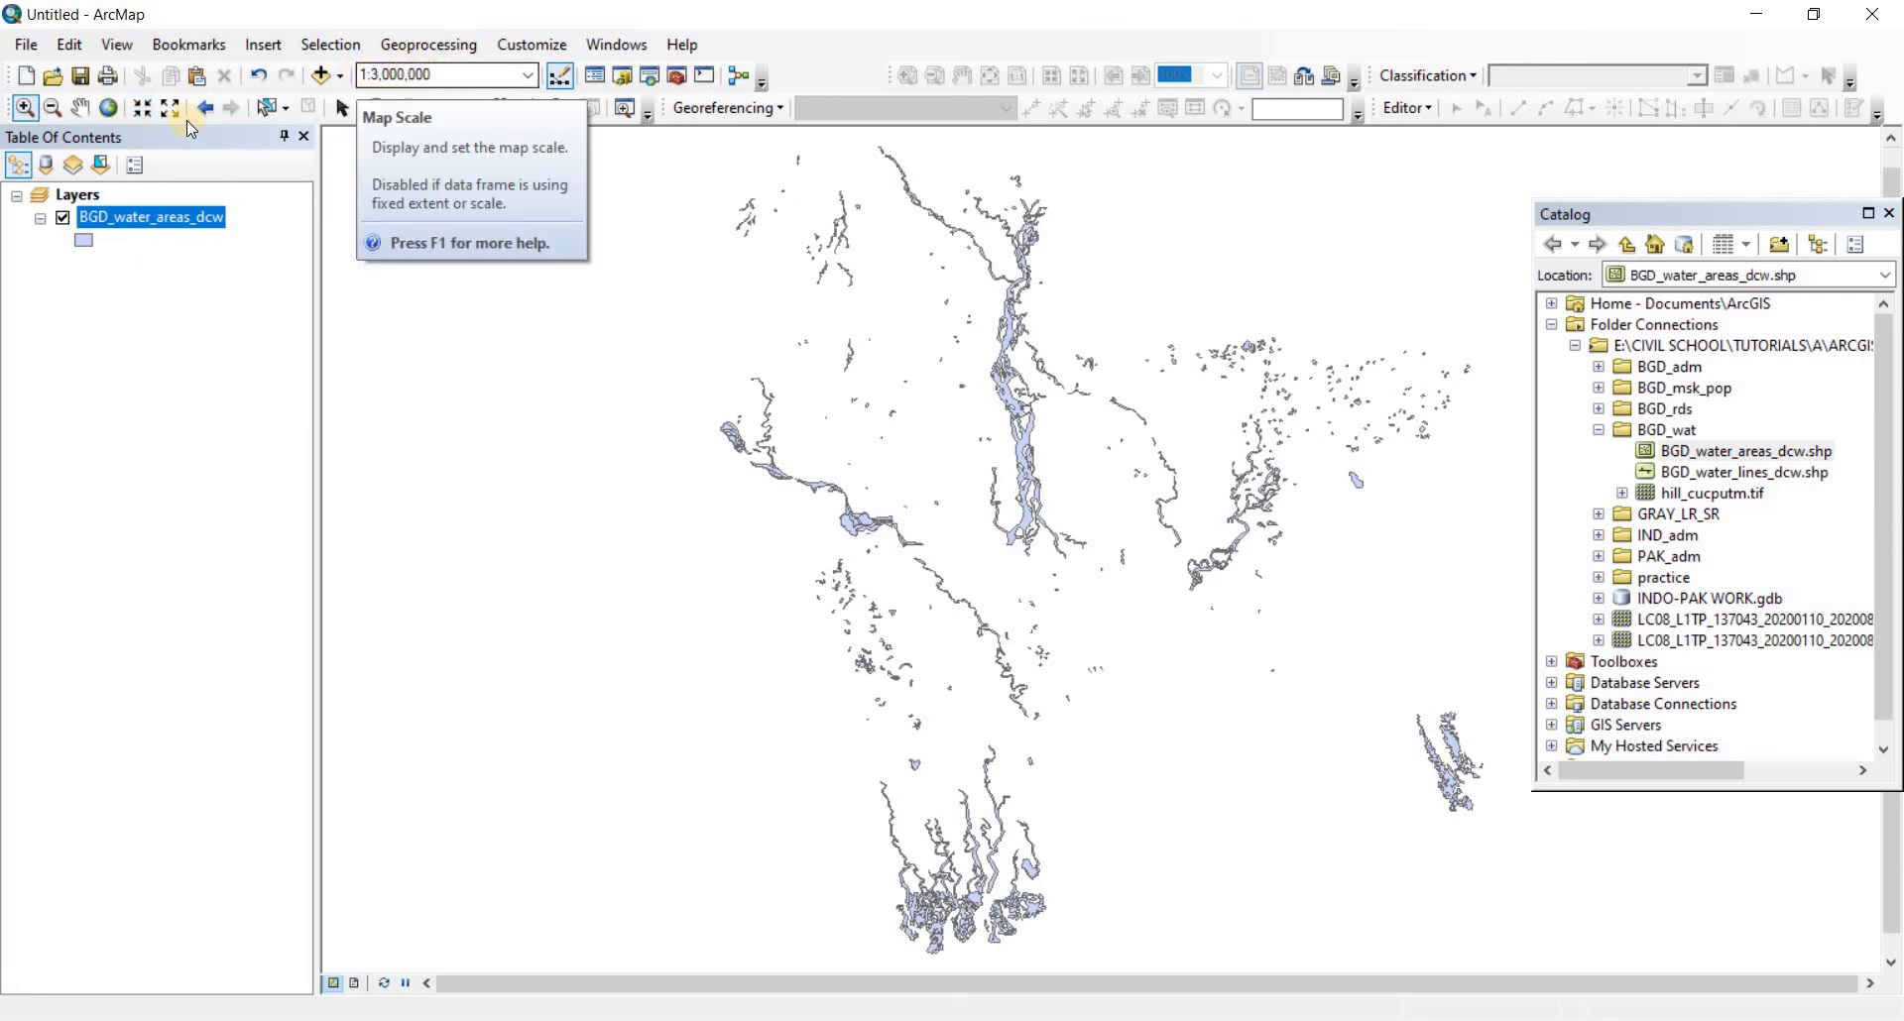
pyautogui.click(141, 109)
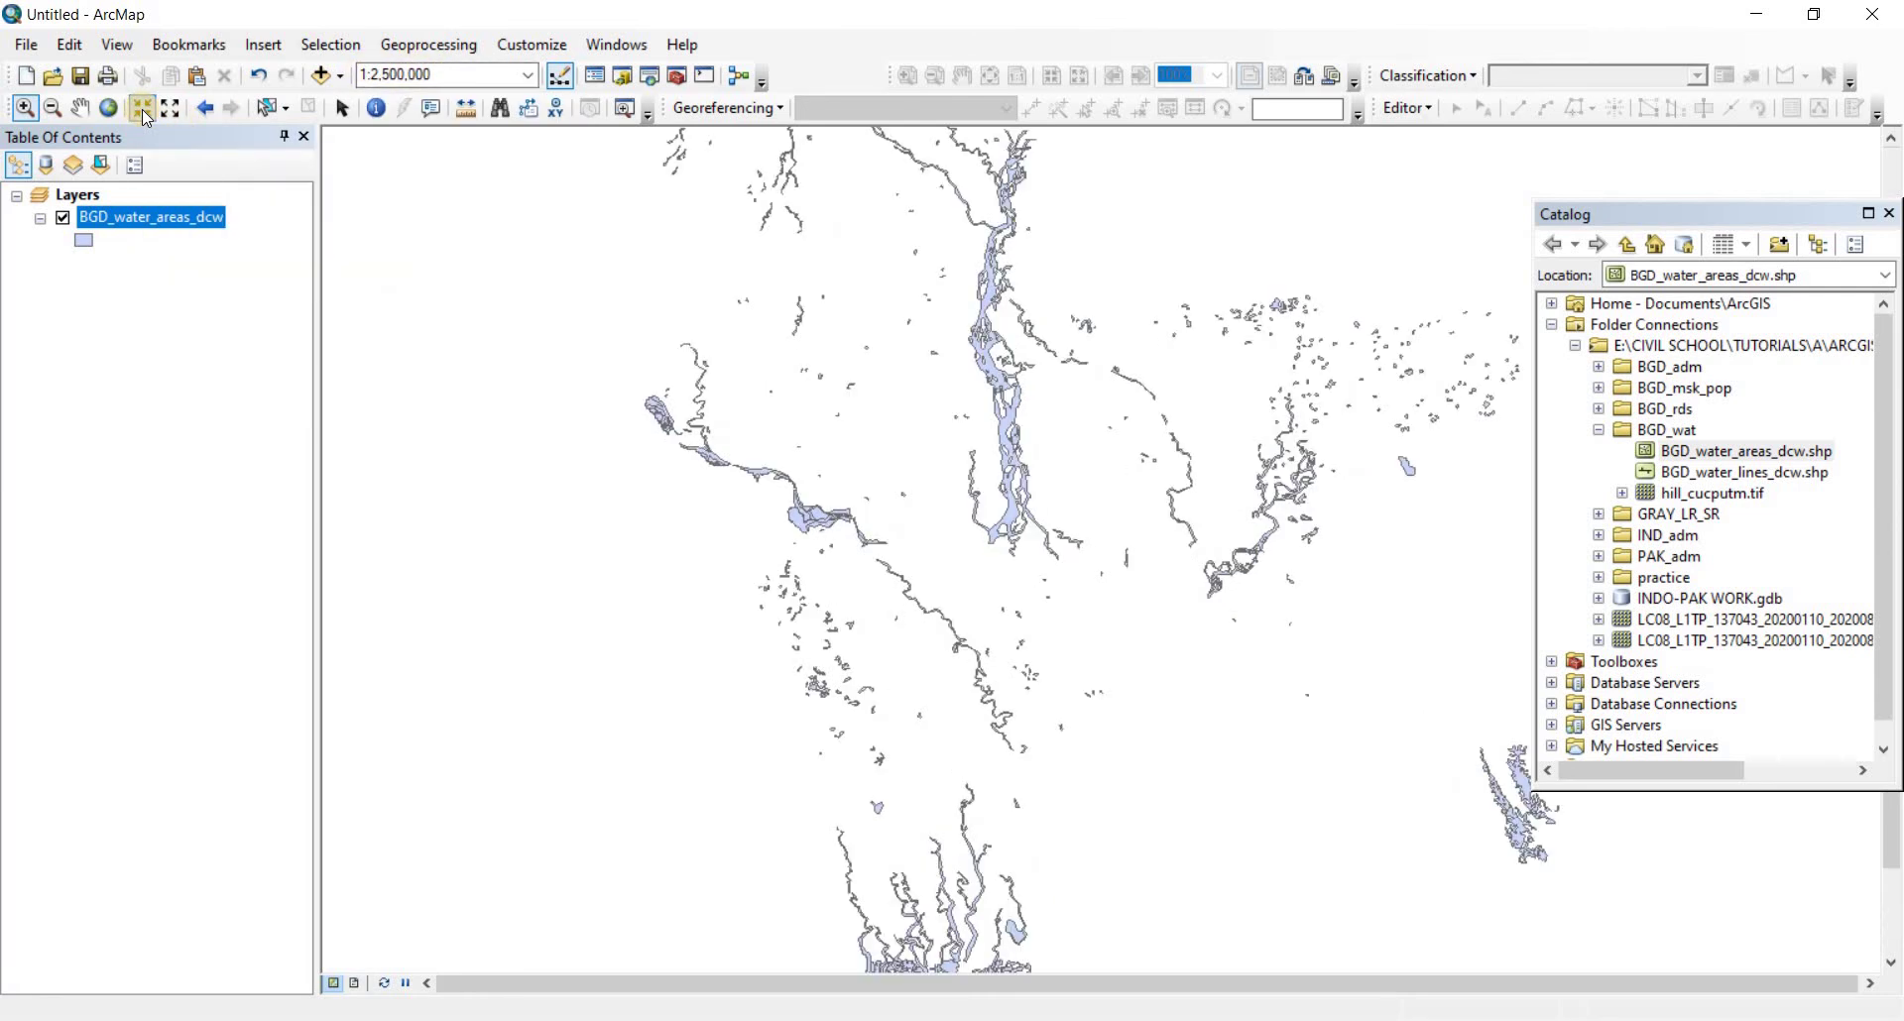
pyautogui.click(141, 110)
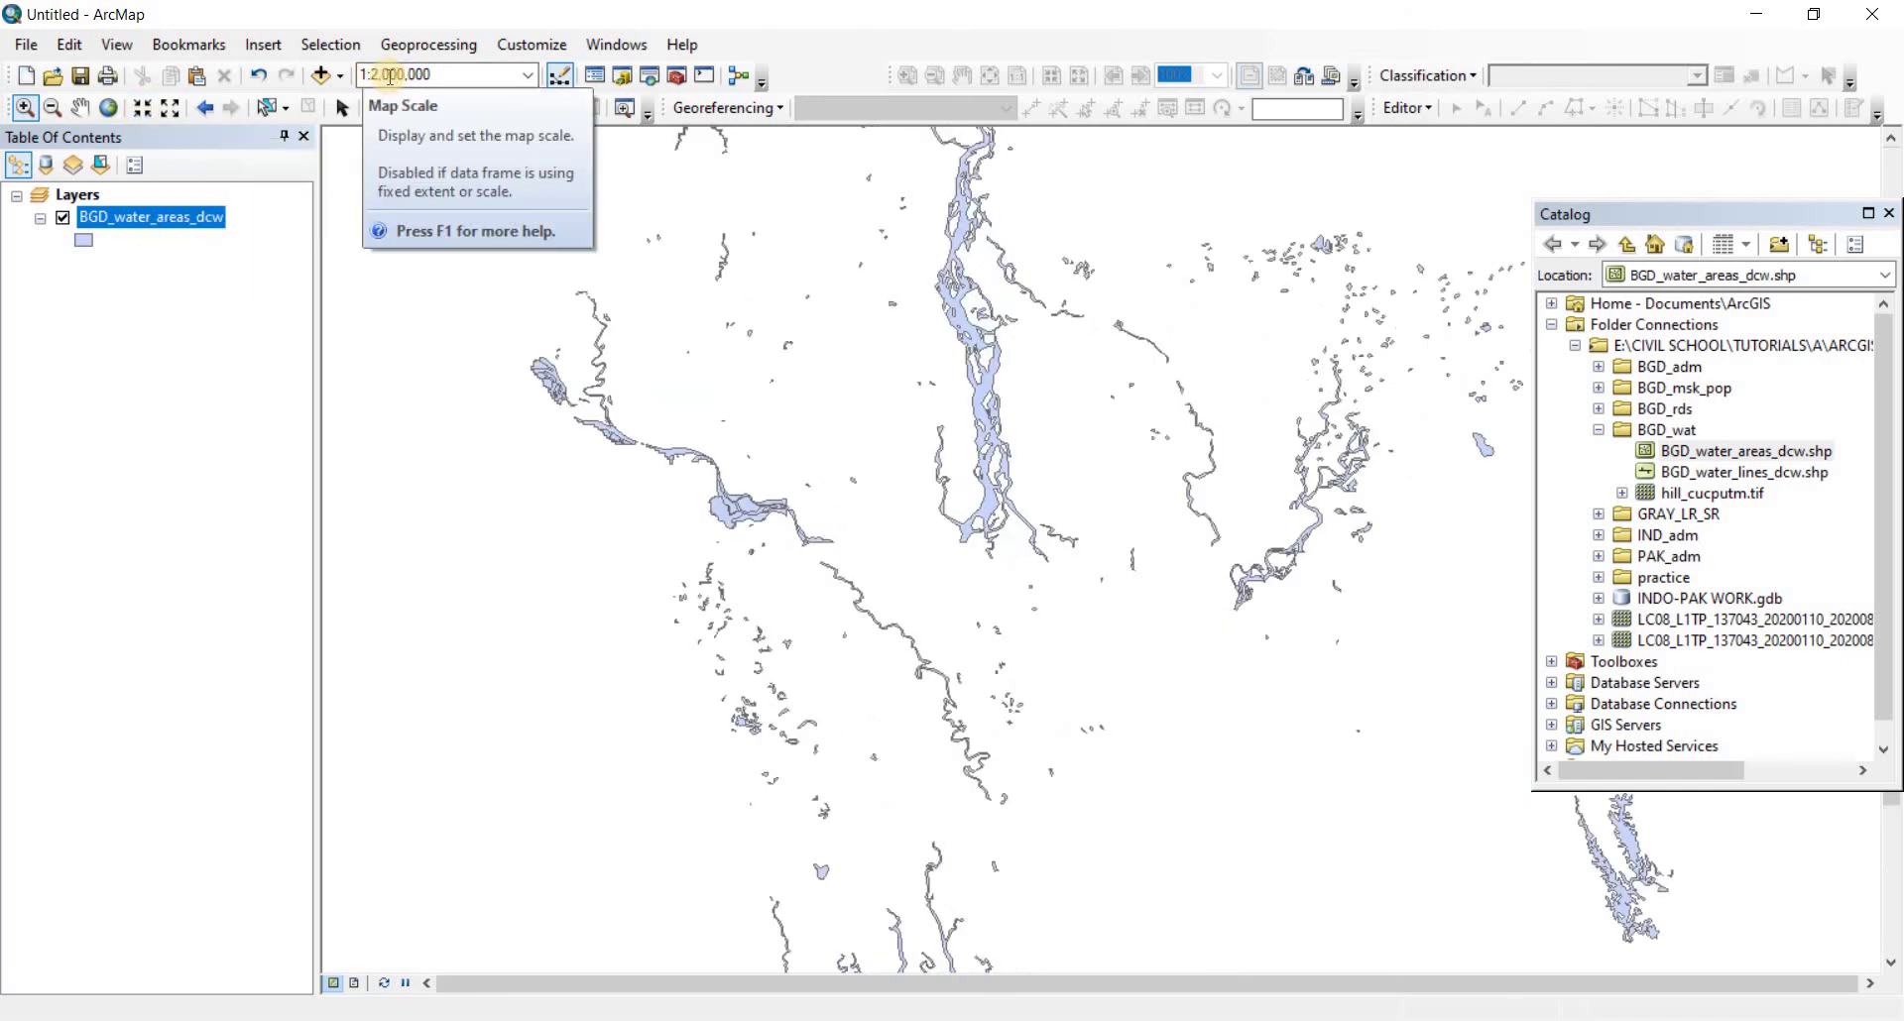
pyautogui.click(141, 109)
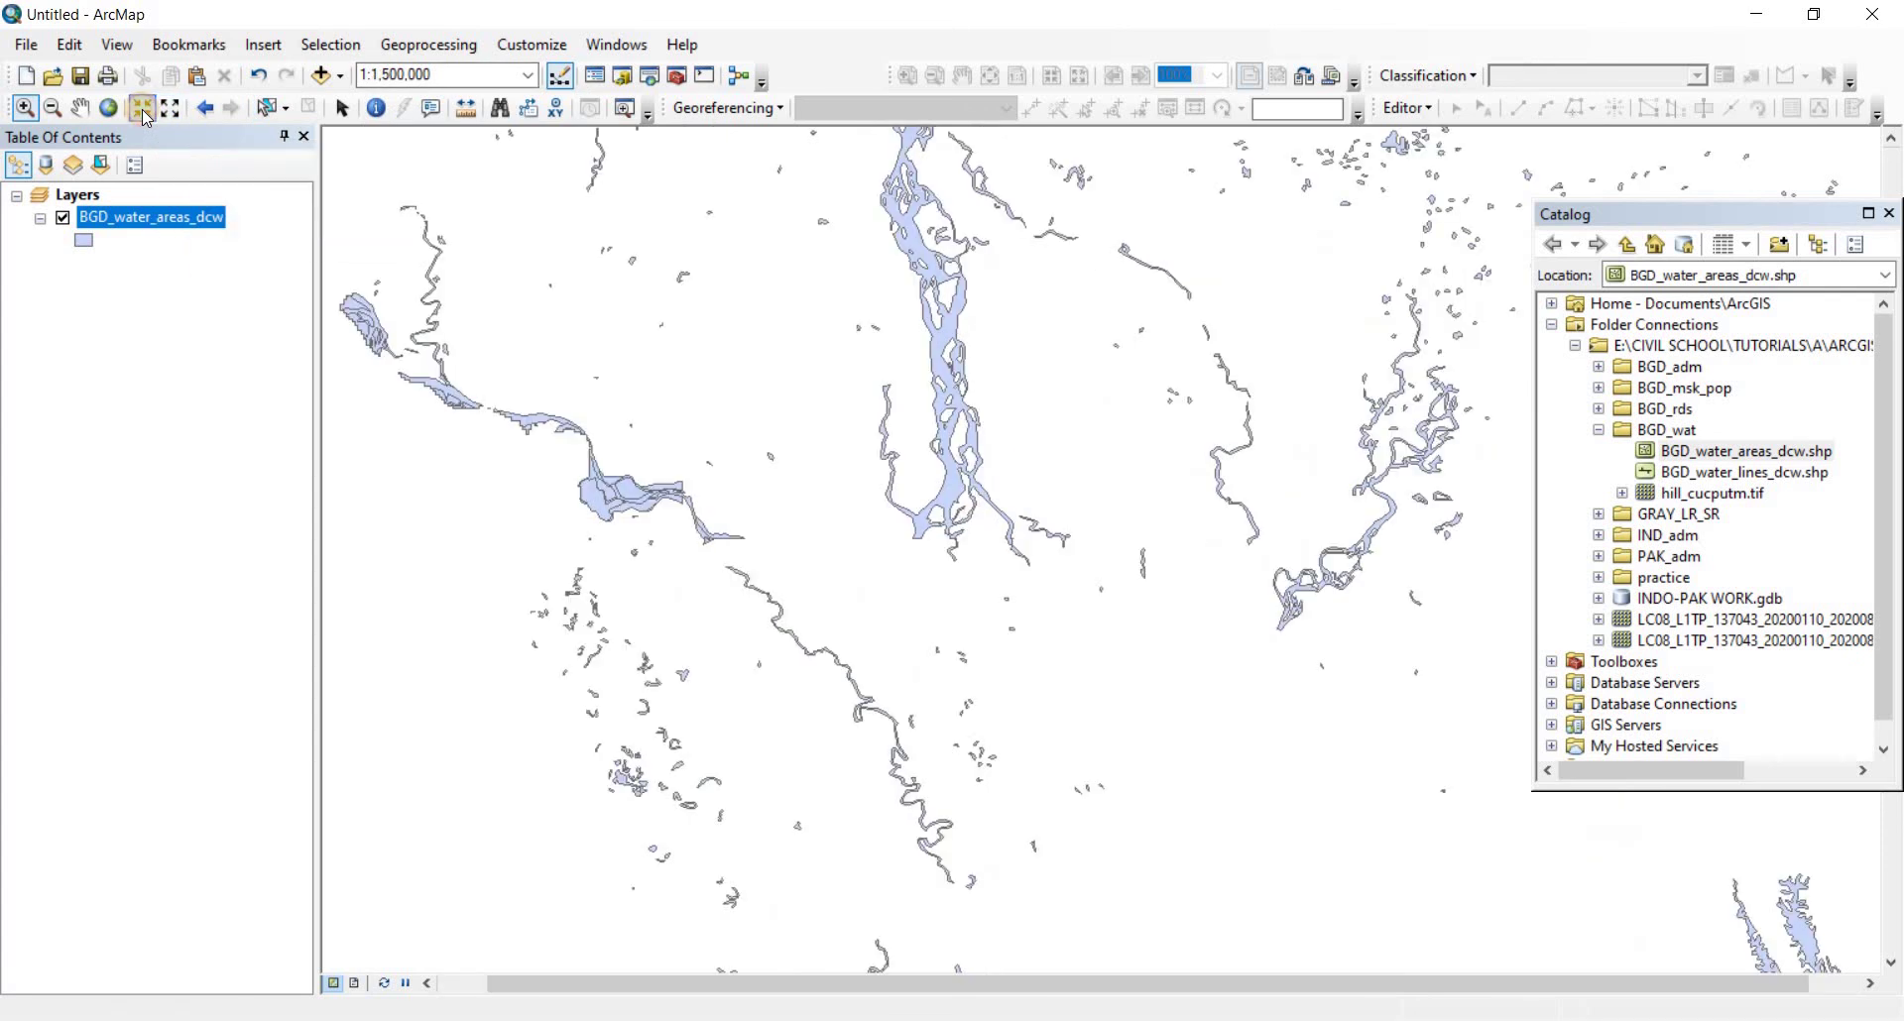
pyautogui.click(141, 109)
pyautogui.click(141, 109)
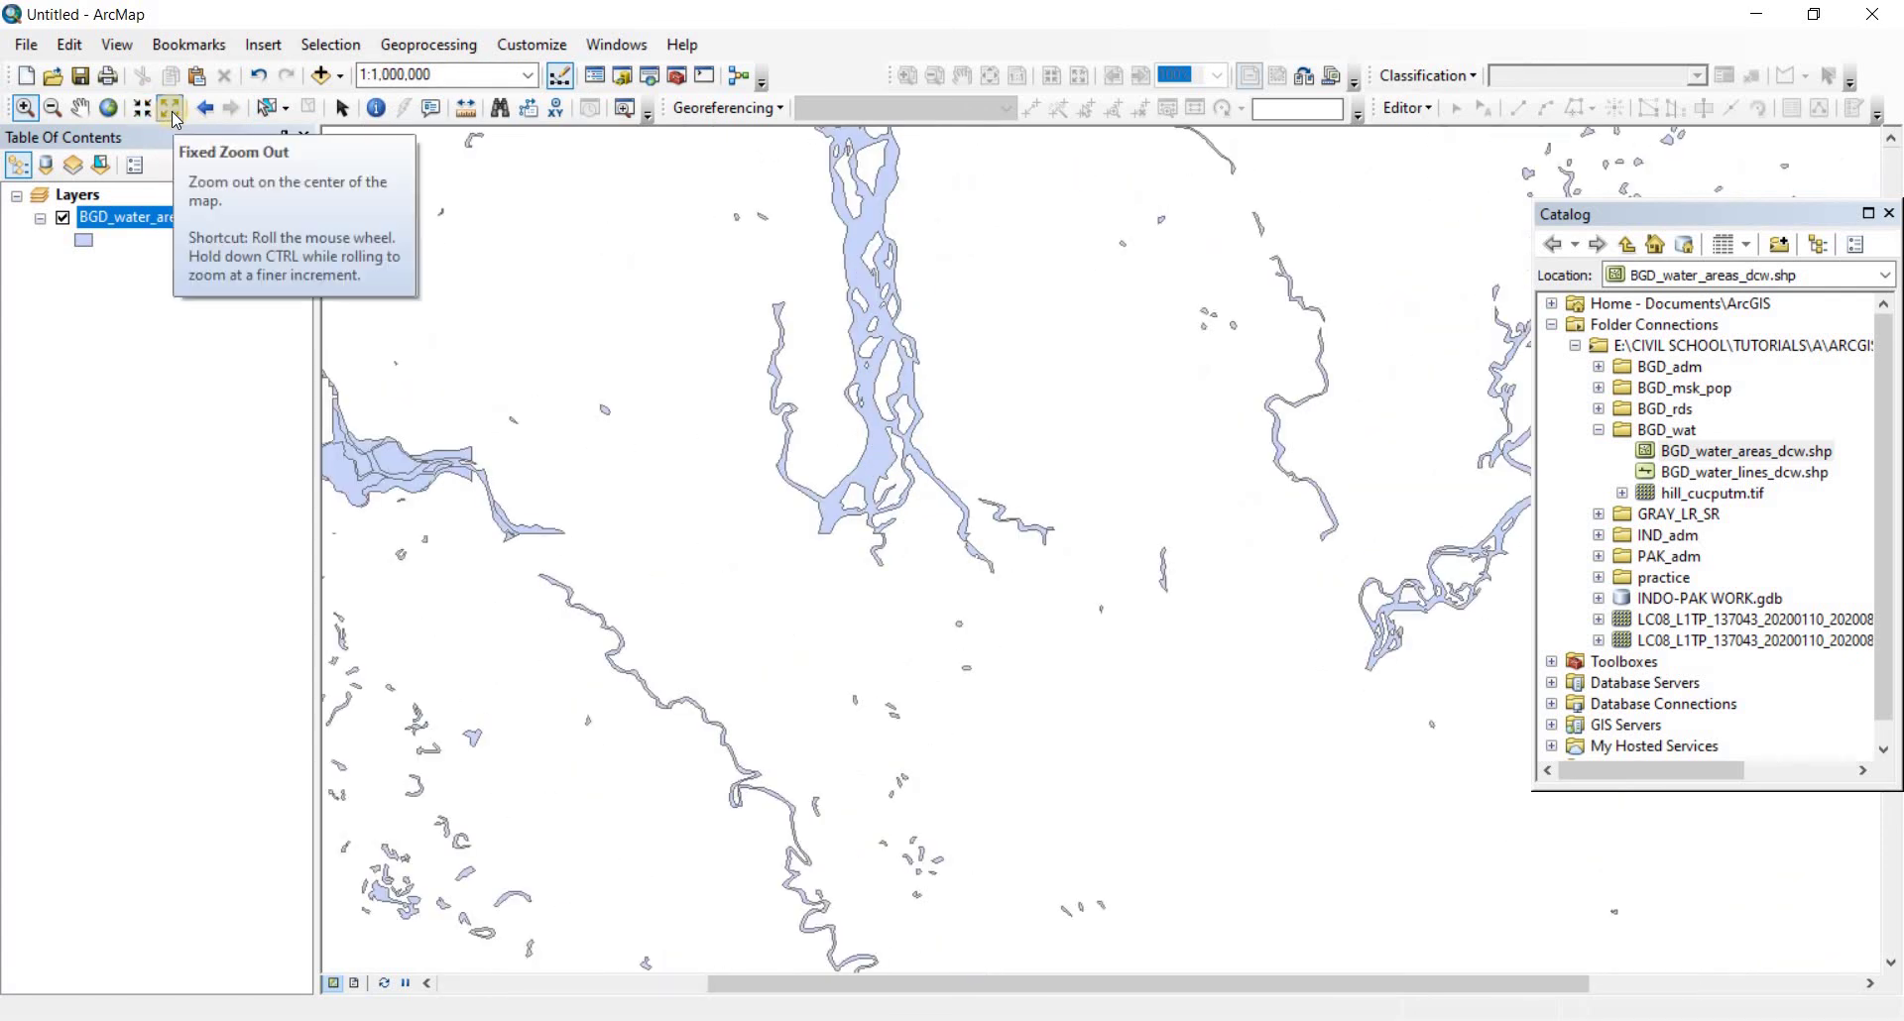
pyautogui.click(170, 109)
pyautogui.click(171, 109)
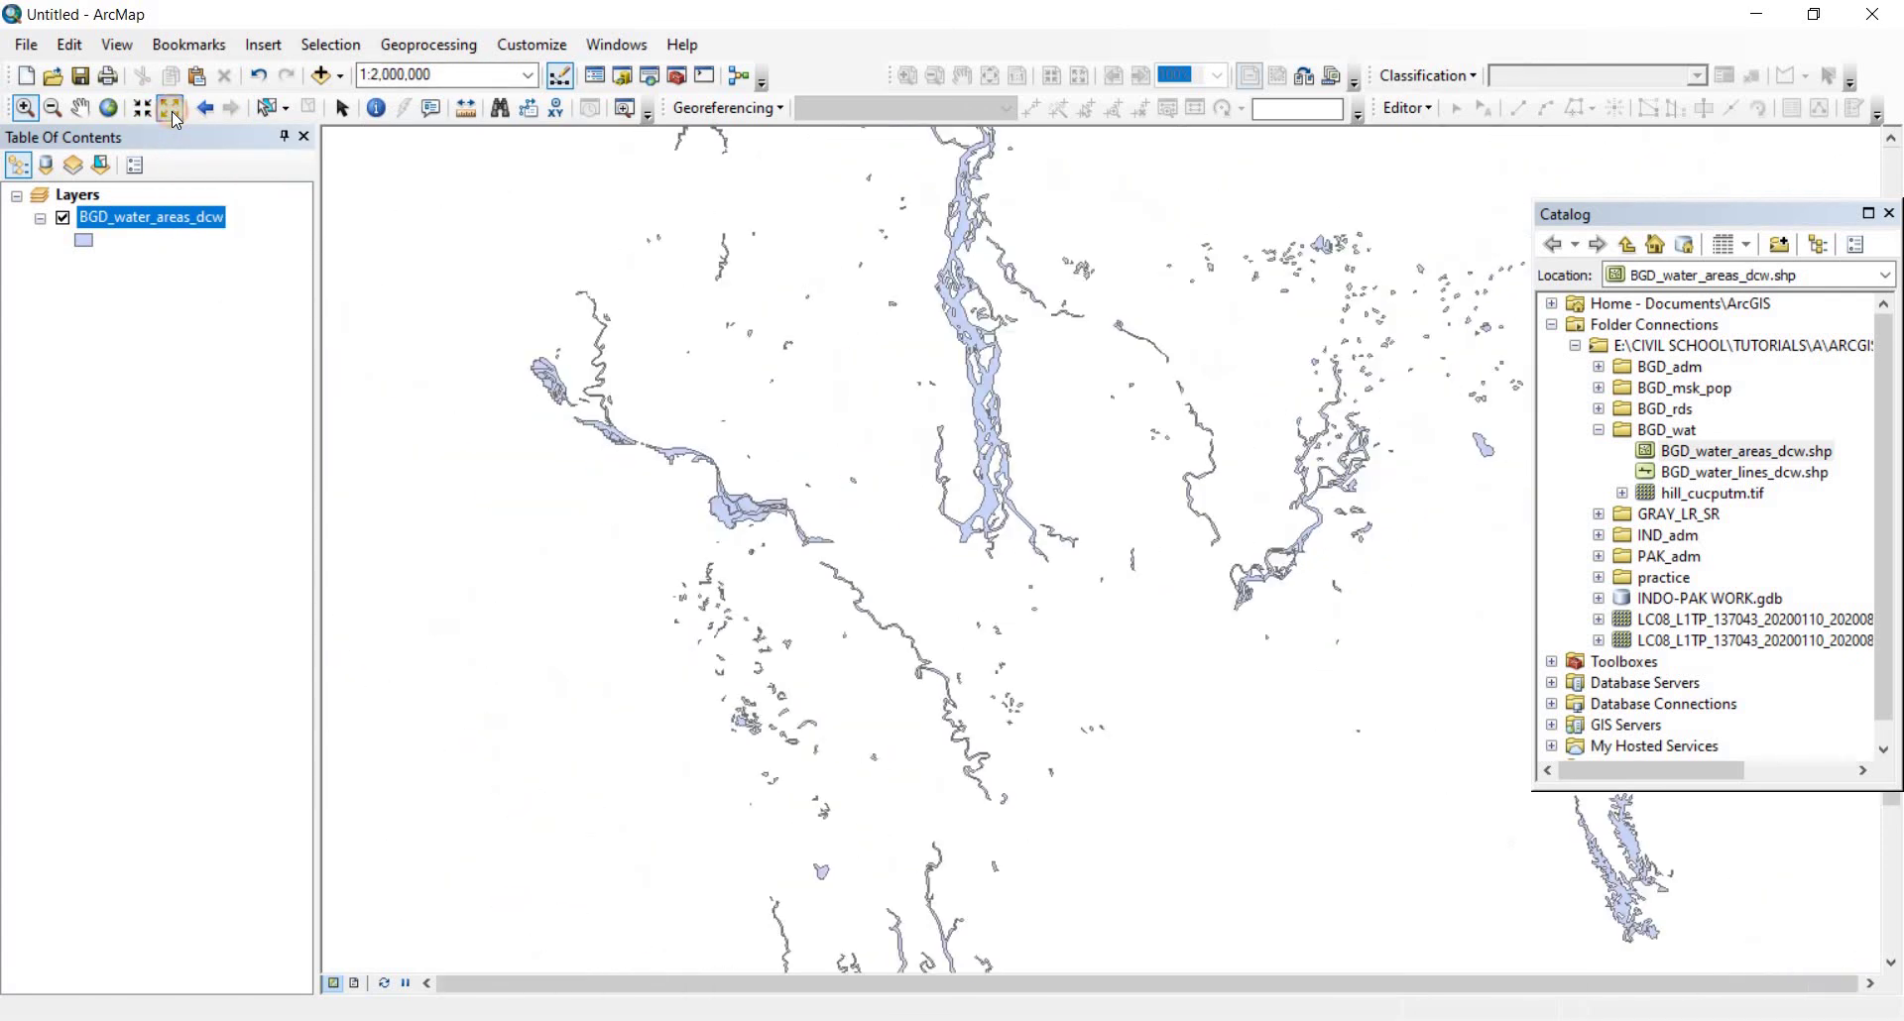
pyautogui.click(171, 109)
pyautogui.click(170, 109)
pyautogui.click(171, 109)
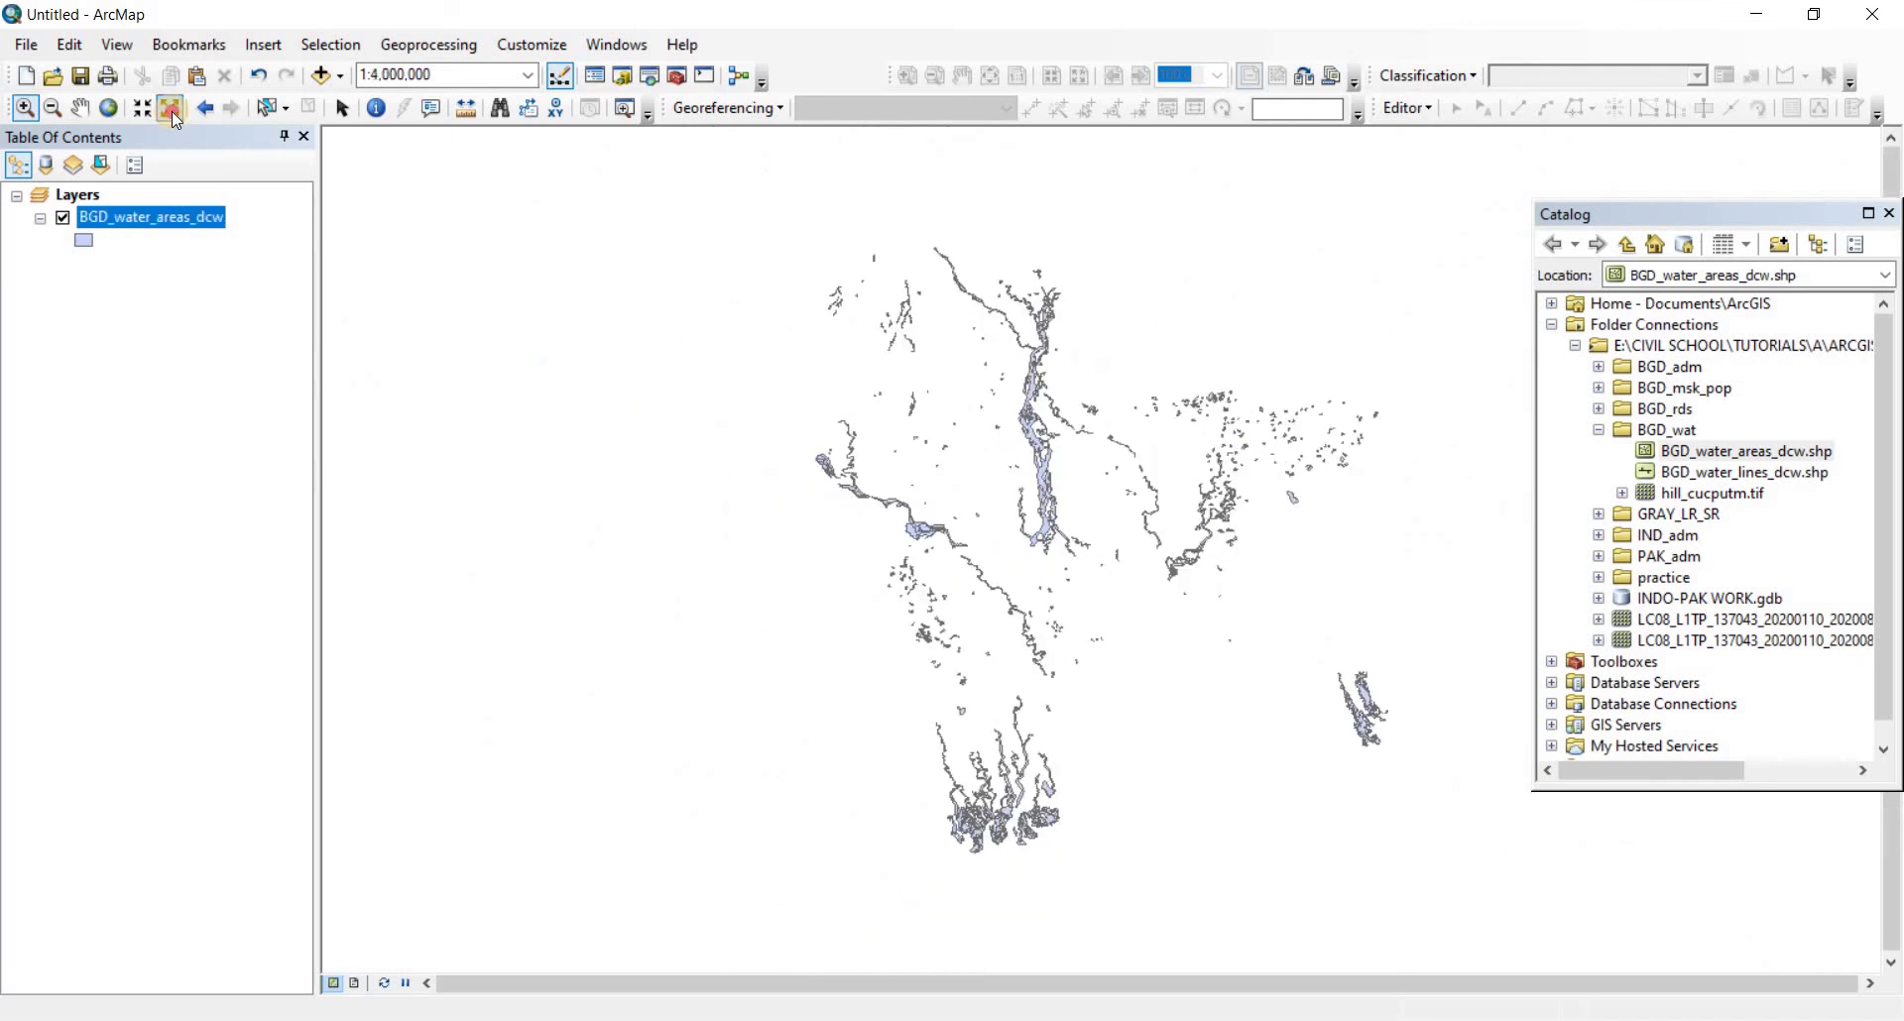
pyautogui.click(171, 109)
pyautogui.click(170, 109)
pyautogui.click(171, 109)
pyautogui.click(170, 109)
pyautogui.click(170, 109)
pyautogui.click(171, 109)
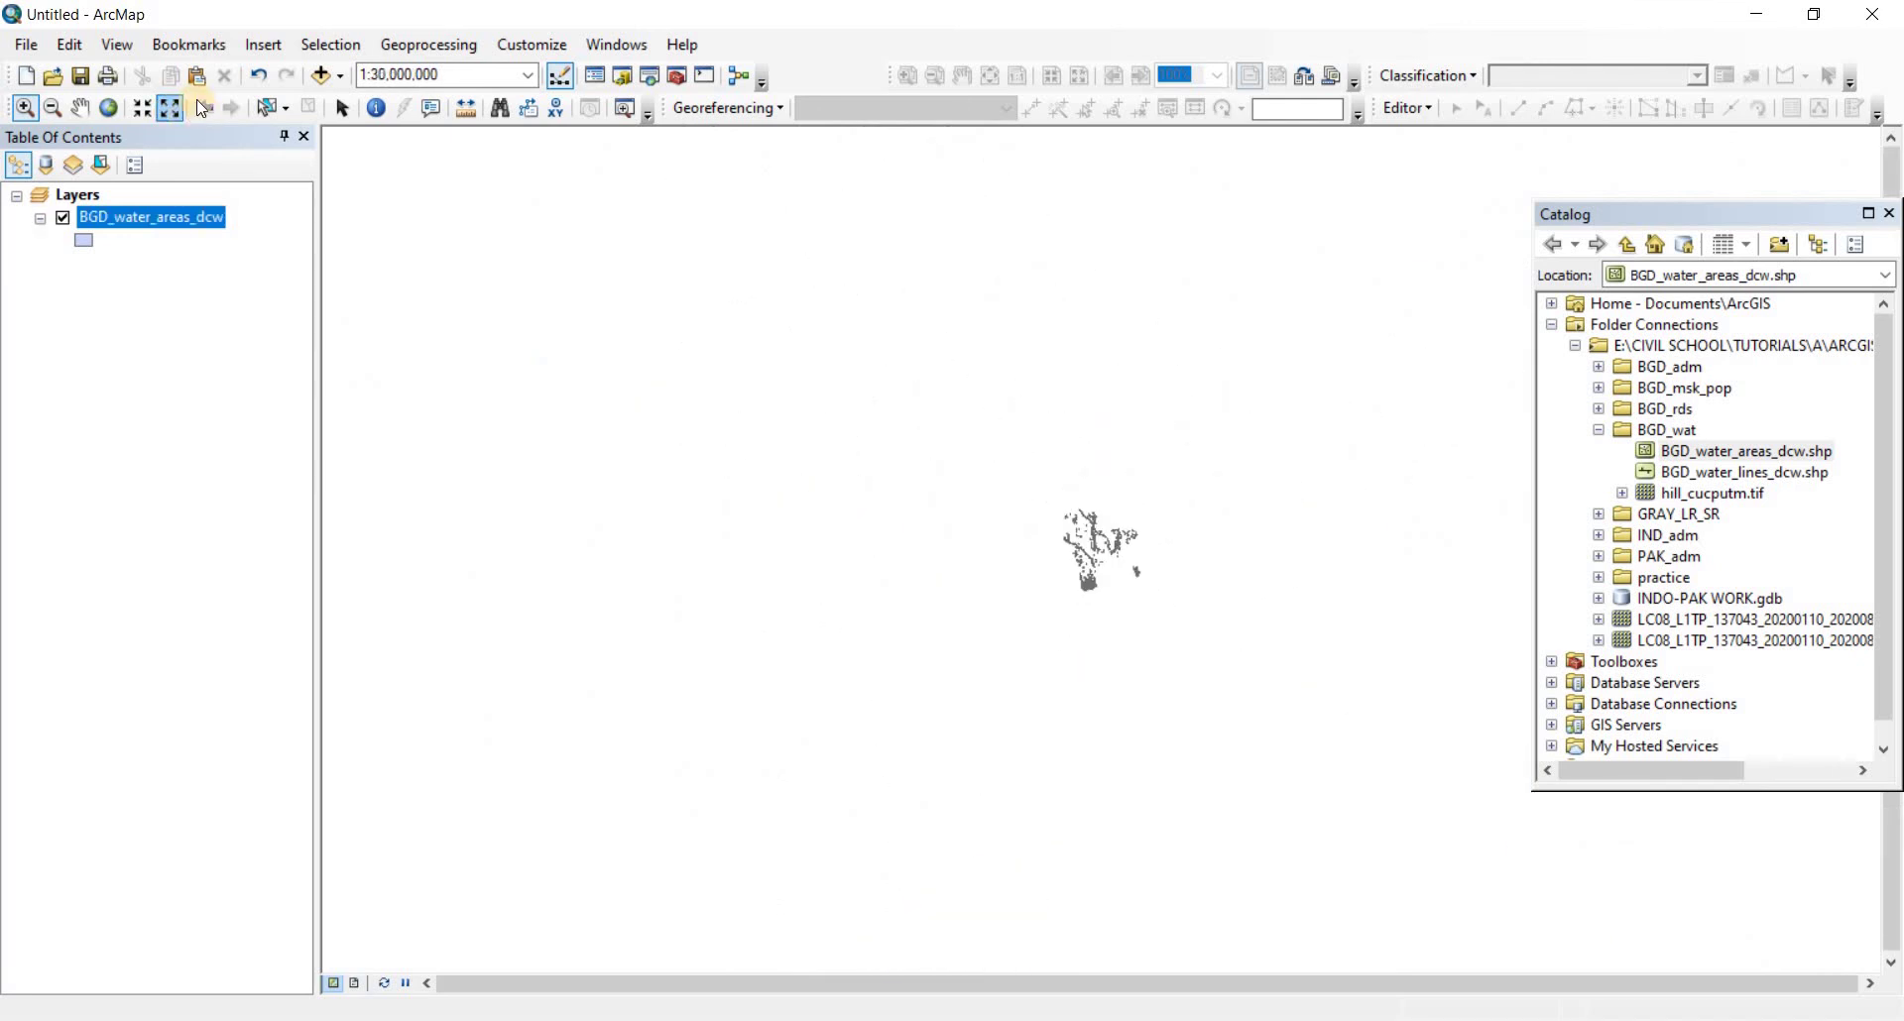
pyautogui.click(106, 111)
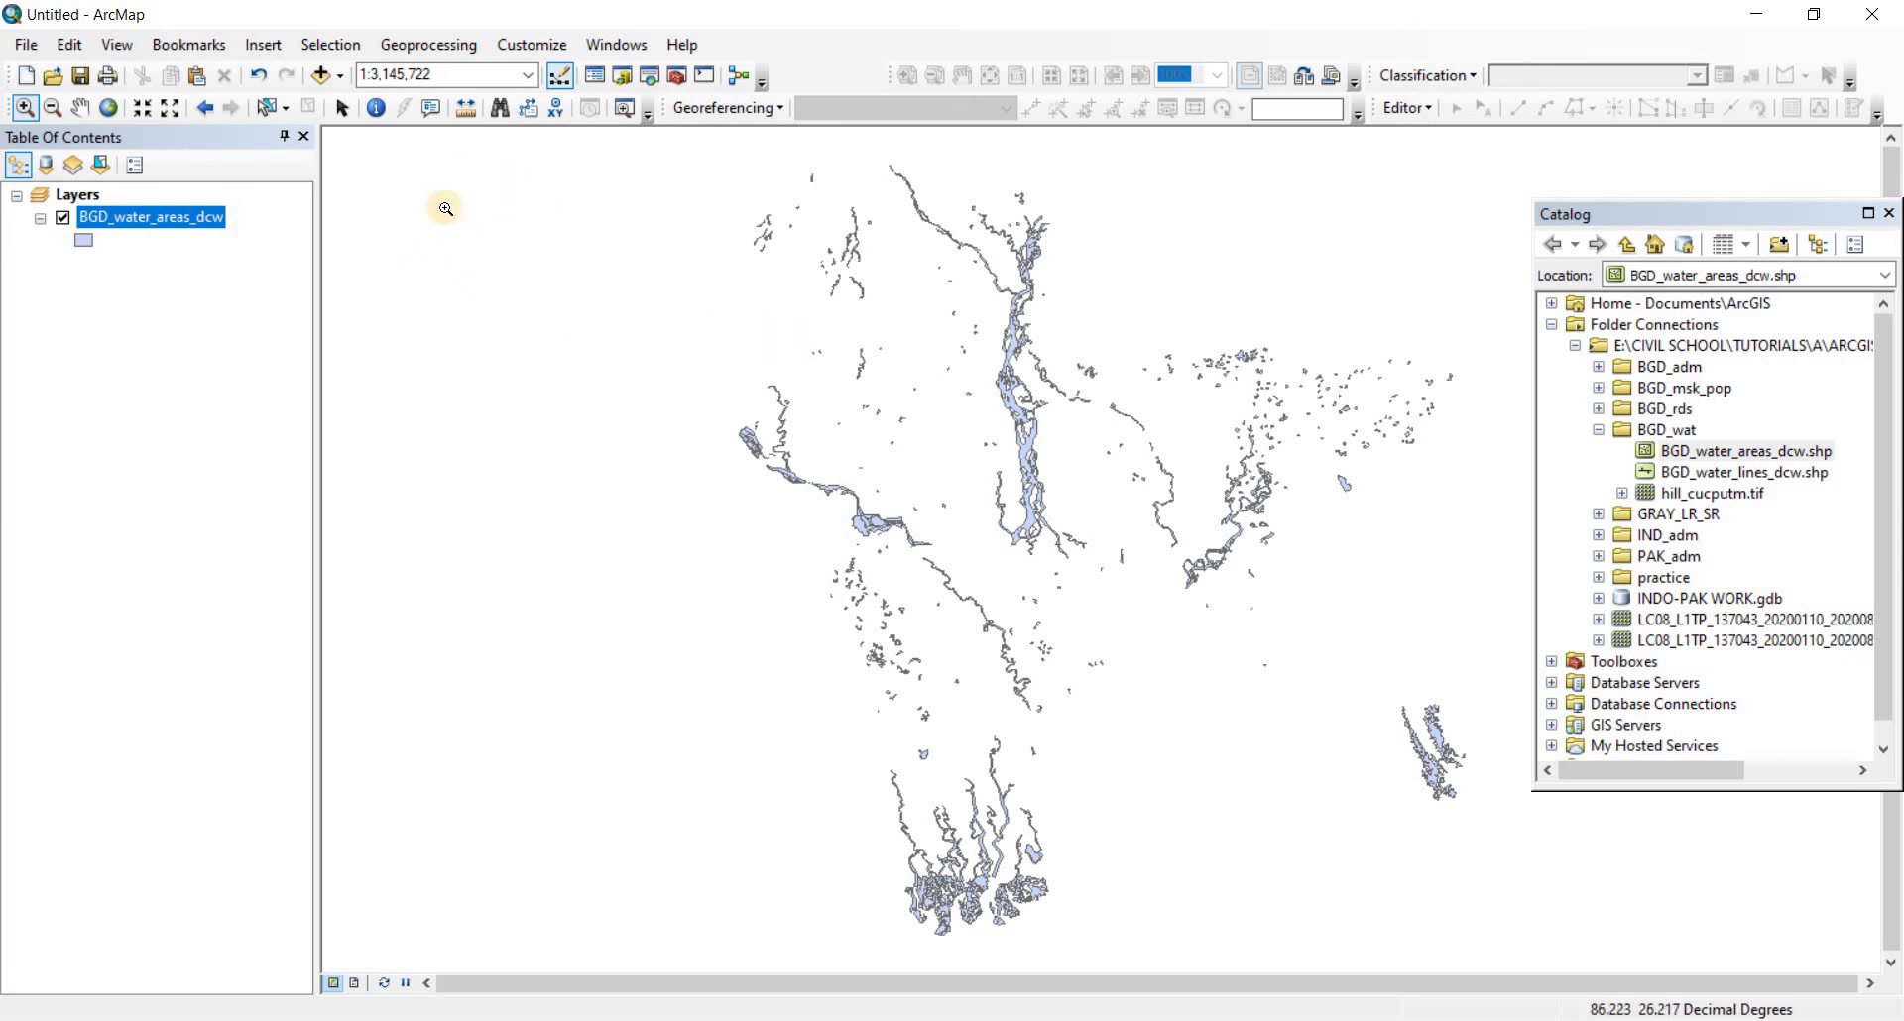
# - Scroll out and back in to 1:3,000,000, then shift the map left to show more eastern features
pyautogui.click(341, 109)
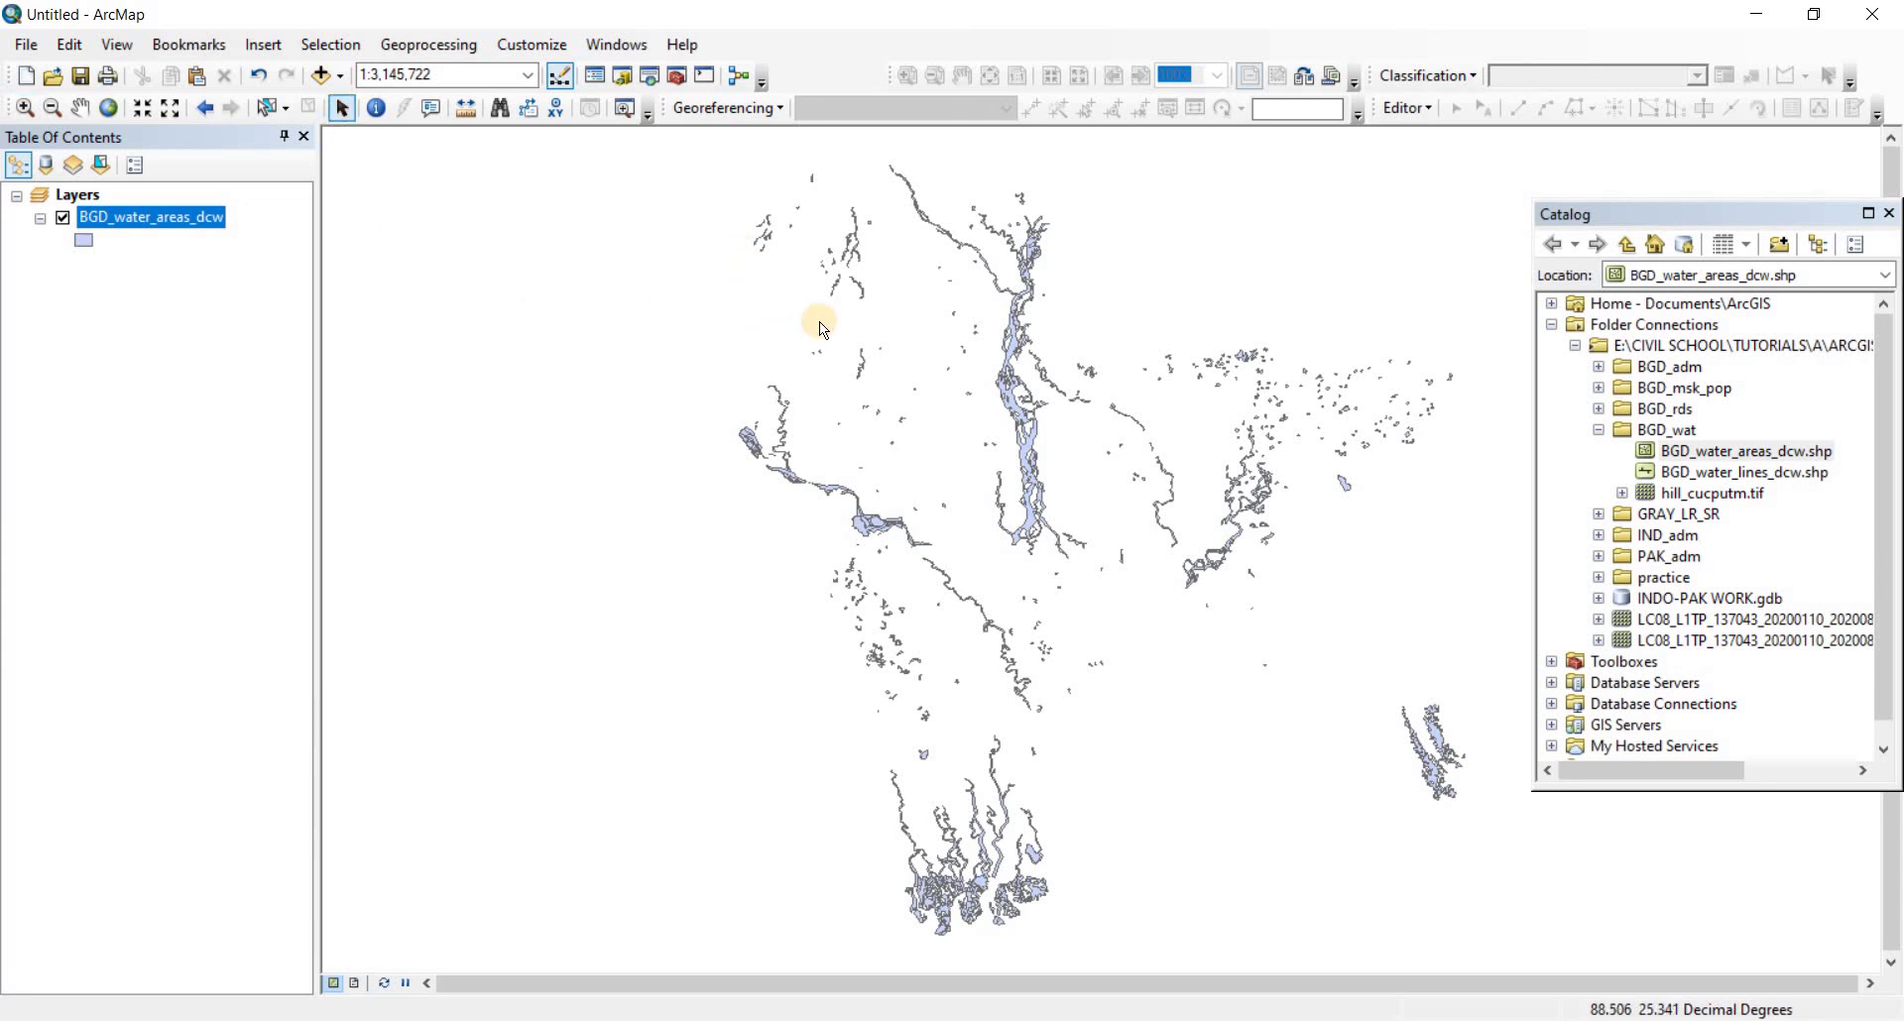
pyautogui.scroll(-4, 819, 321)
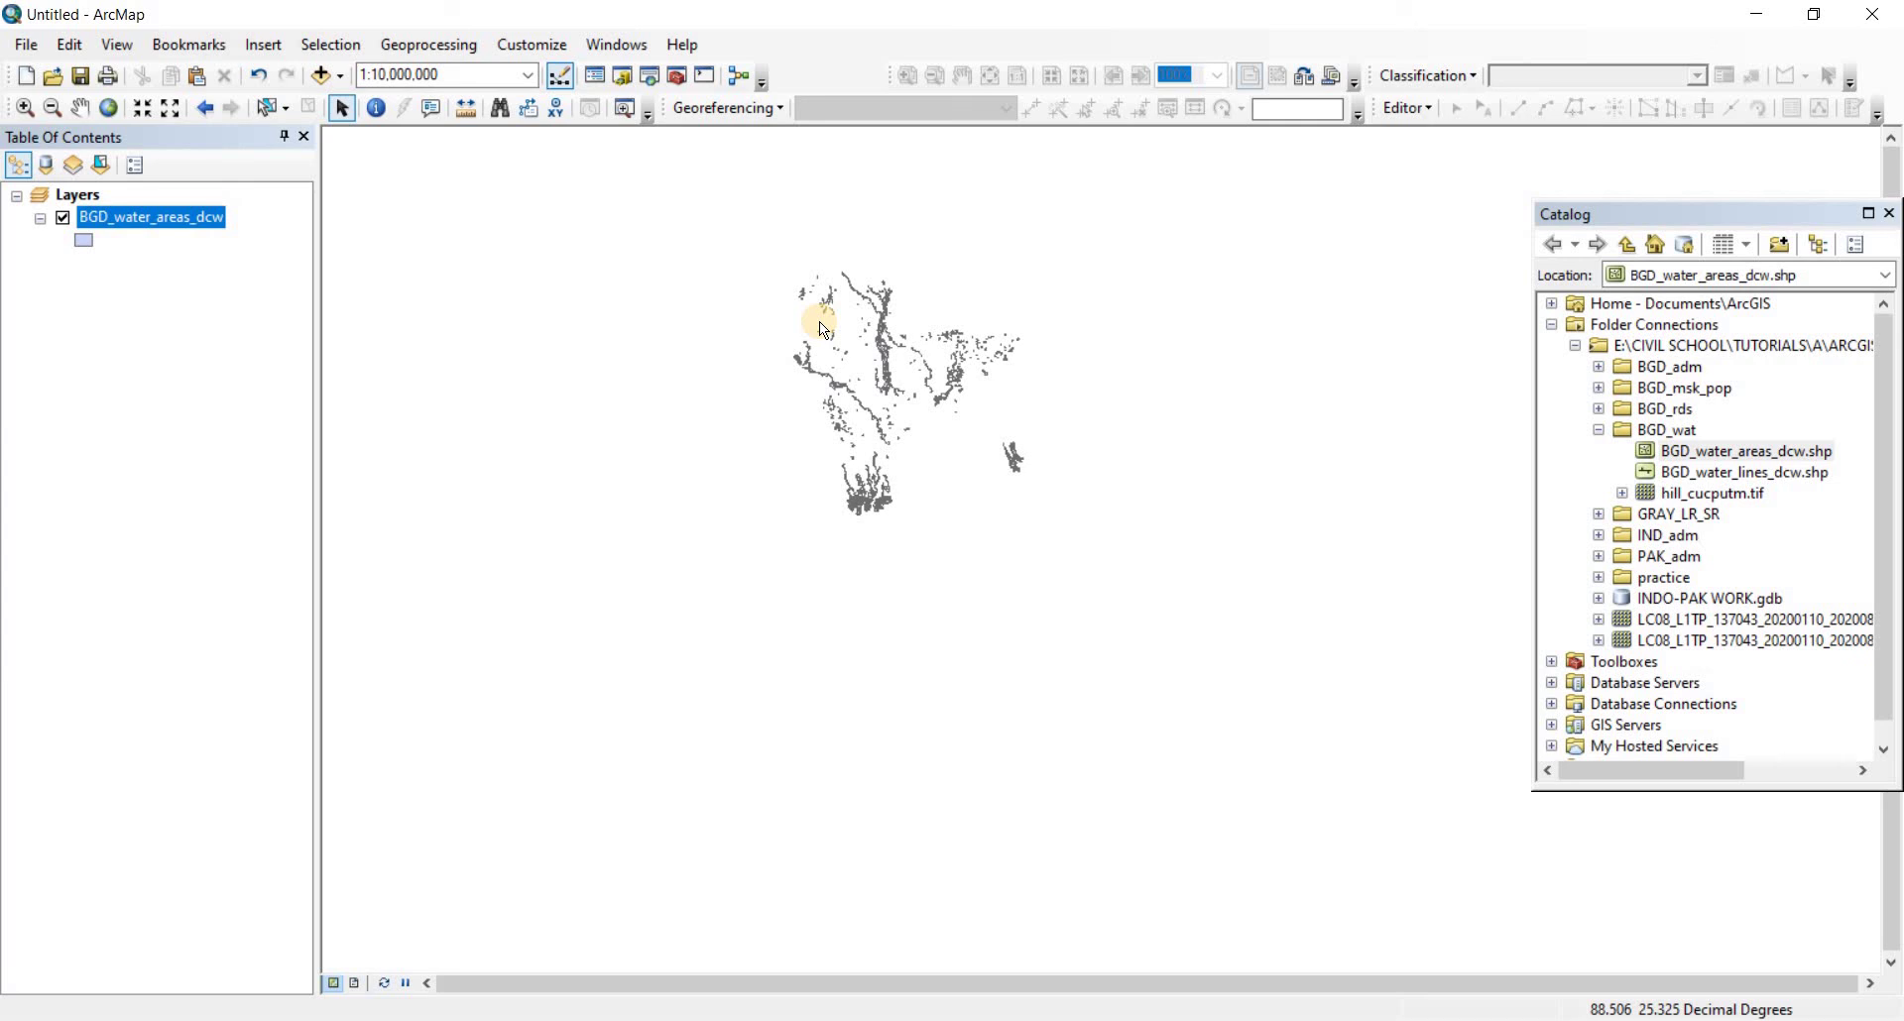
pyautogui.scroll(4, 819, 321)
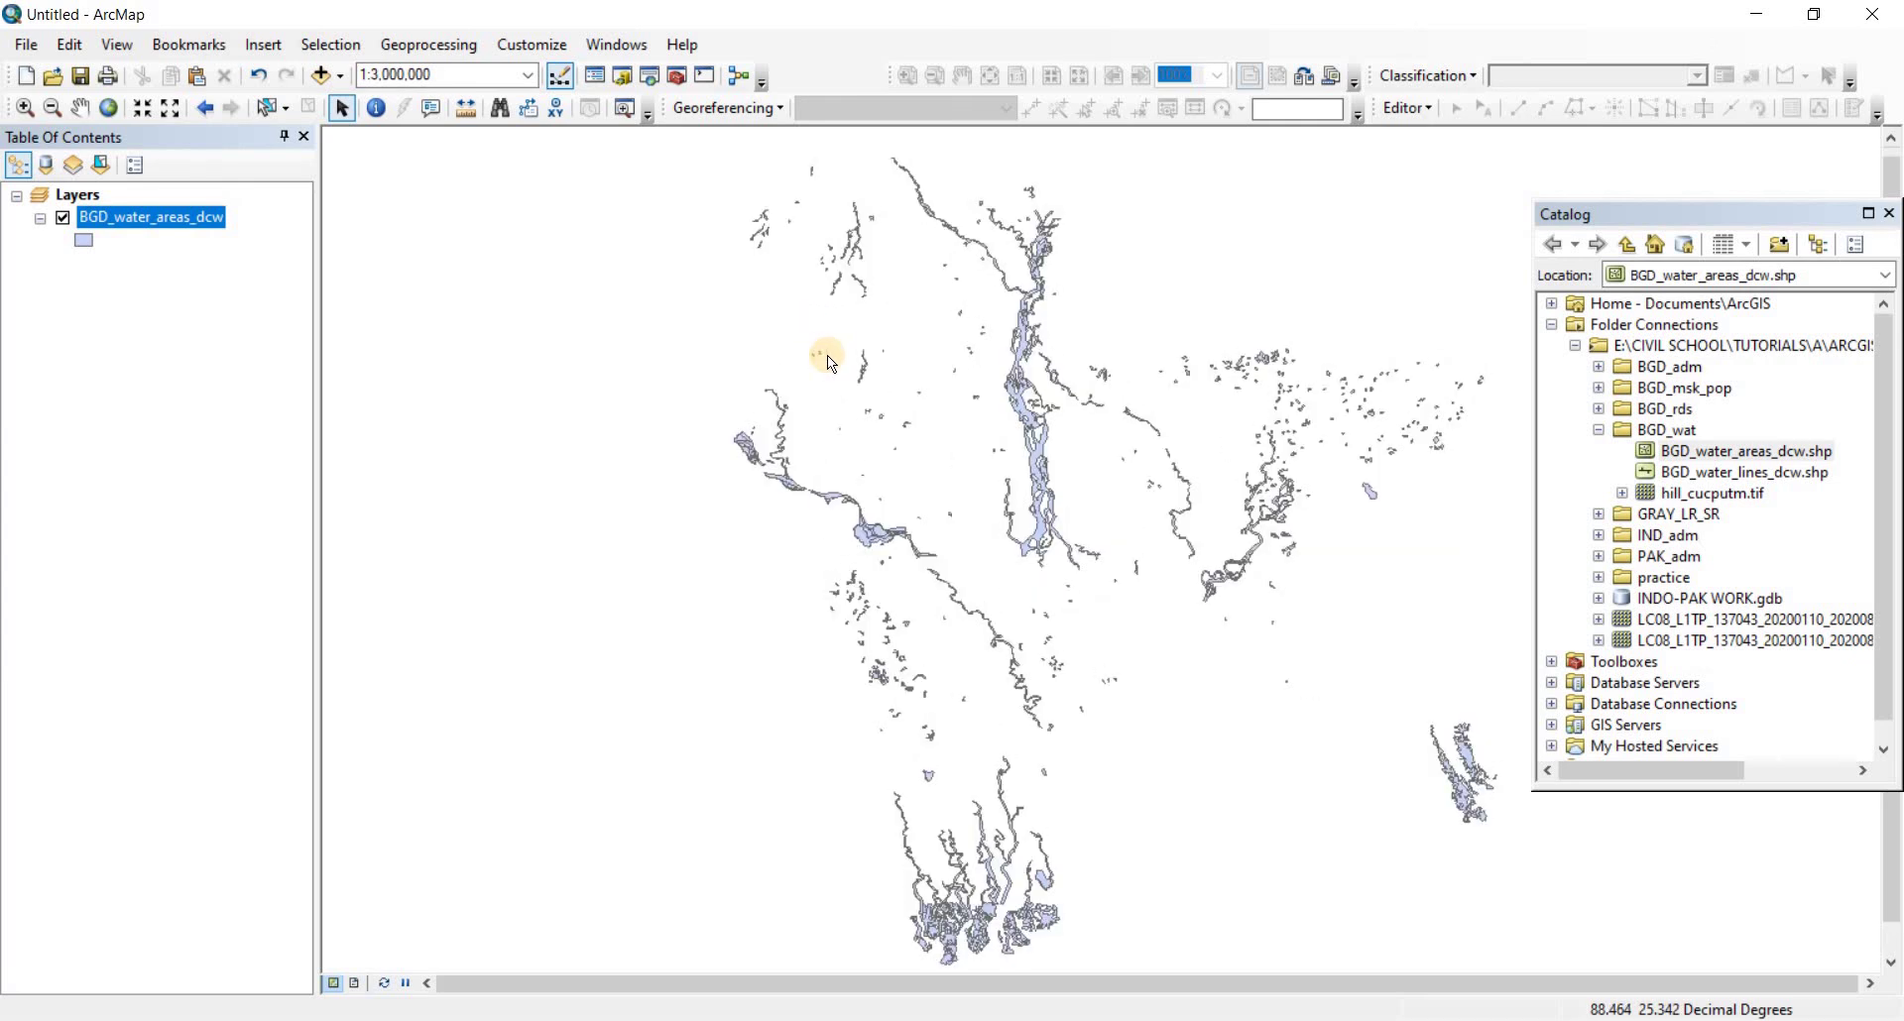
pyautogui.moveTo(1135, 281); pyautogui.dragTo(919, 282)
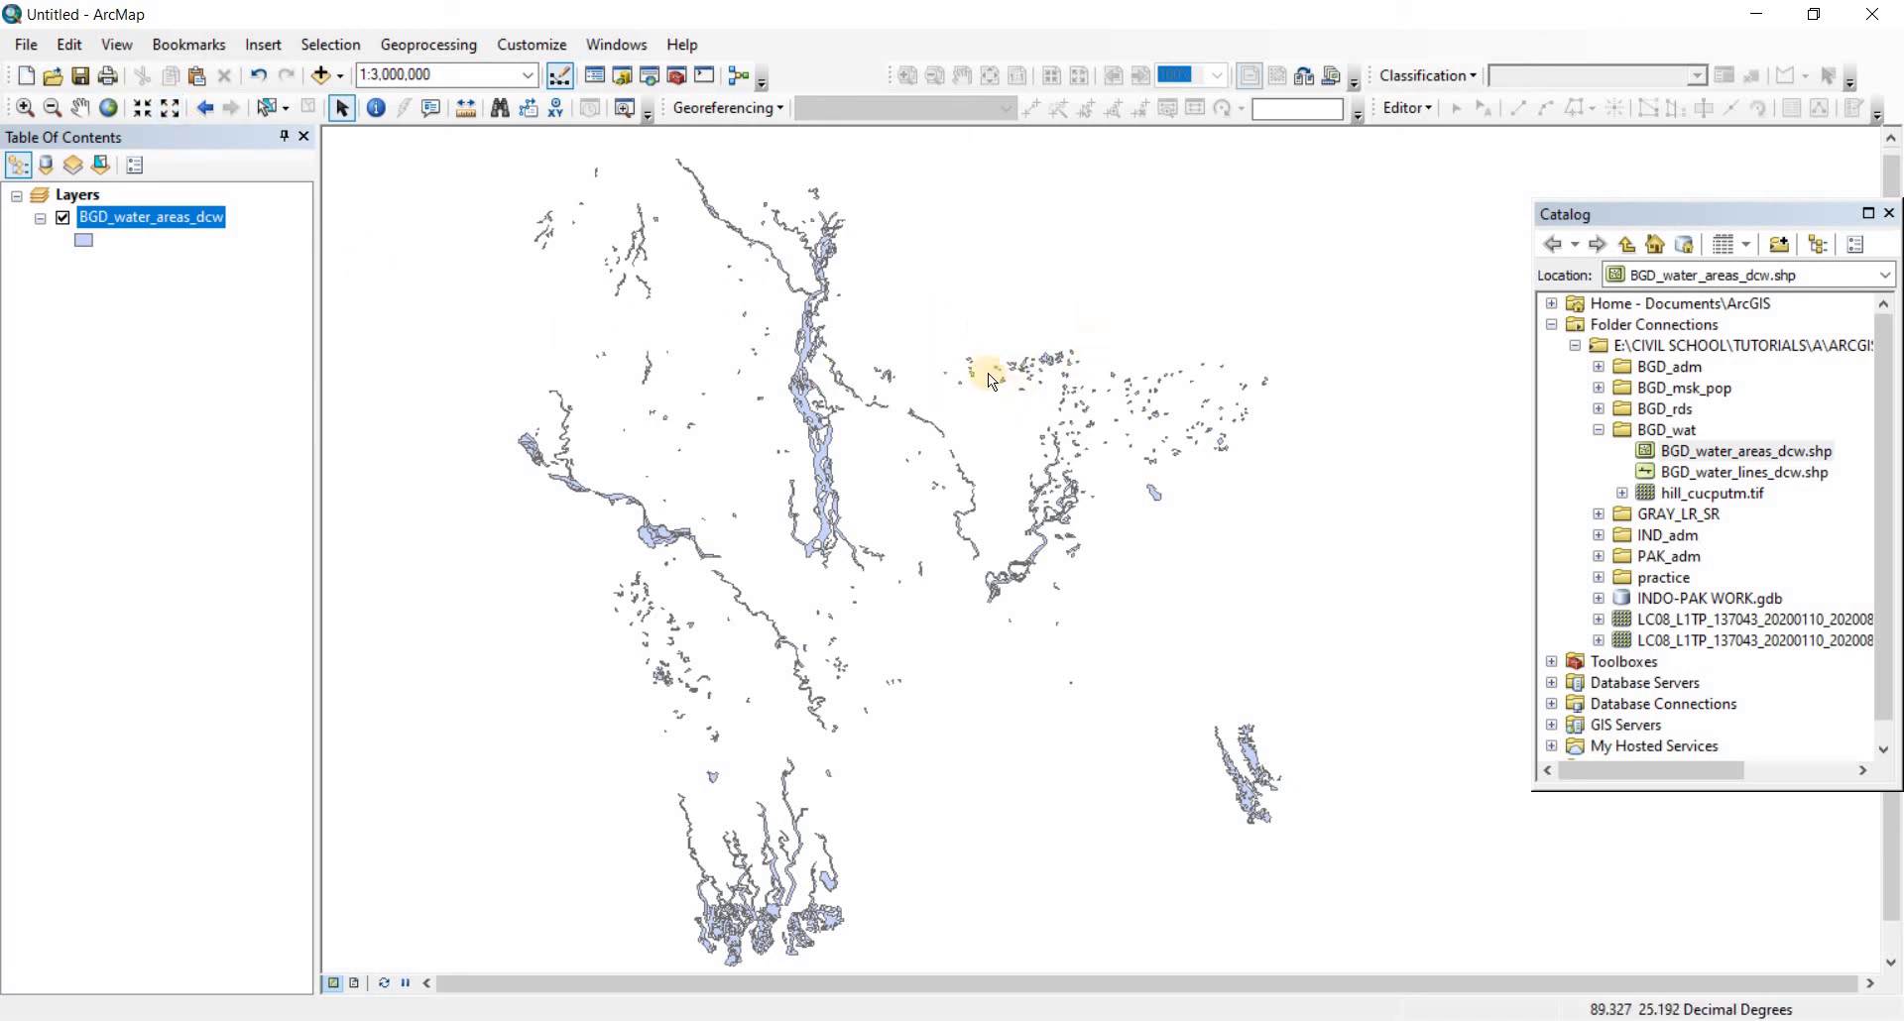
# - Box-zoom on the northeastern cluster of small water bodies to about 1:390,922
pyautogui.click(24, 107)
pyautogui.moveTo(950, 311); pyautogui.dragTo(1108, 464)
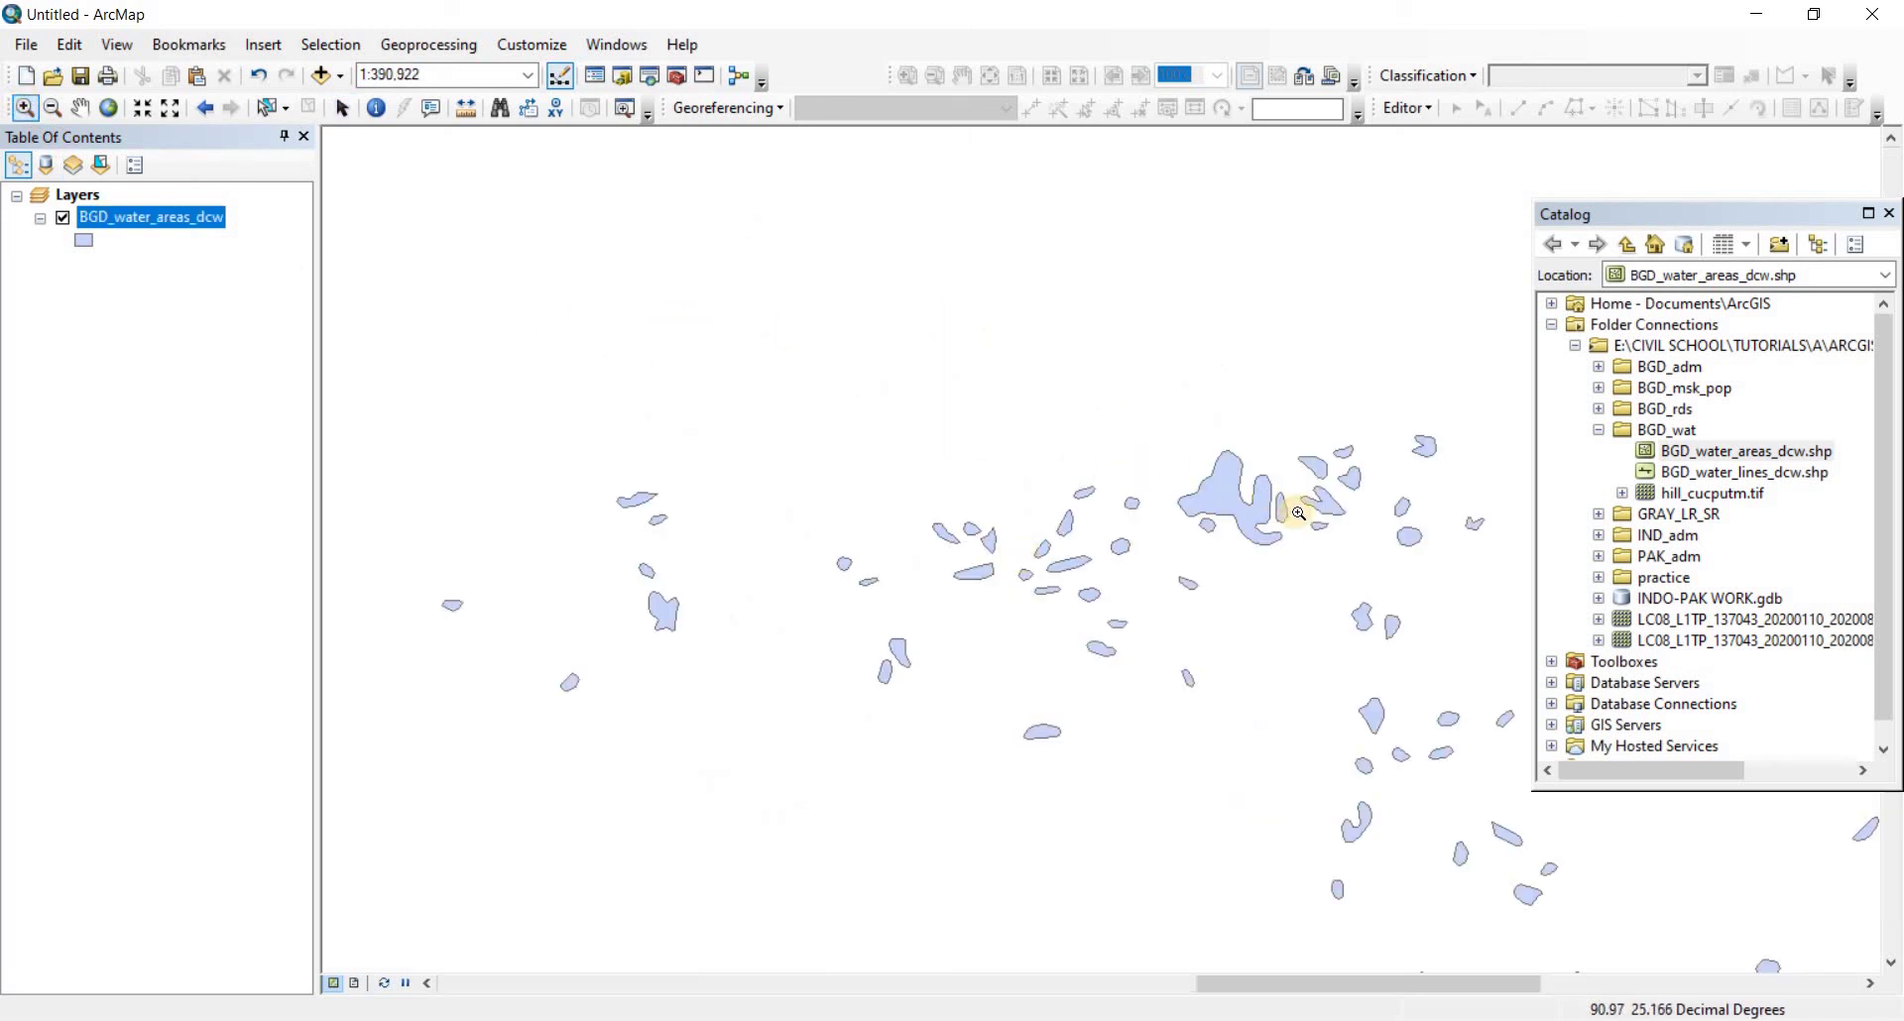